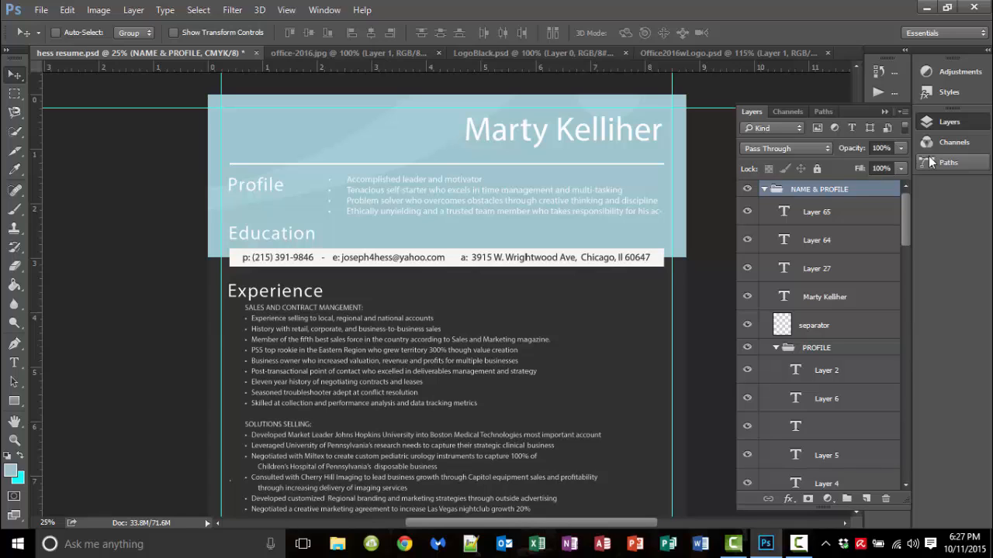
# Step: Collapse the NAME & PROFILE, CONTACT, EXPERIENCE, SEPARATOR, EDUCATION and BACKGROUND layer groups, then switch to Word
pyautogui.click(764, 190)
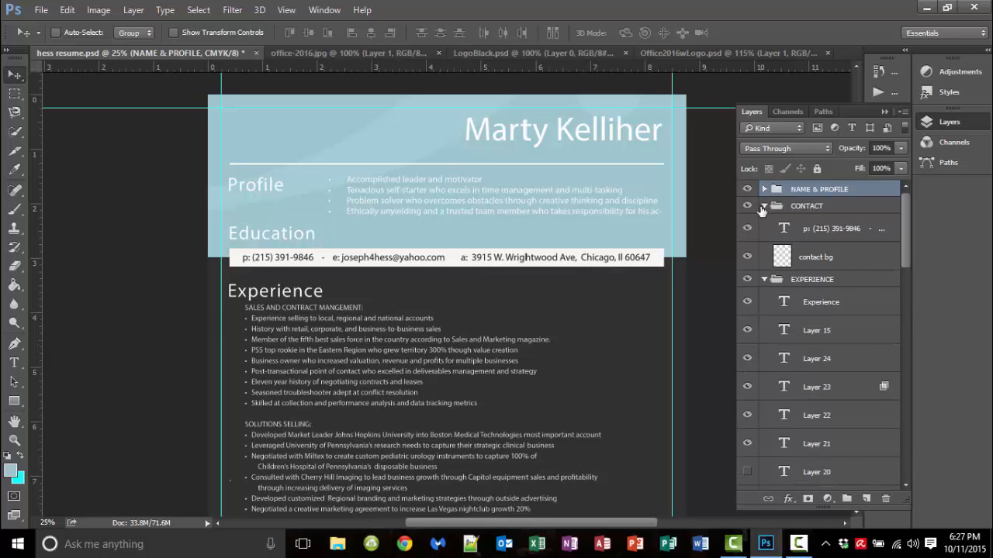
pyautogui.click(768, 209)
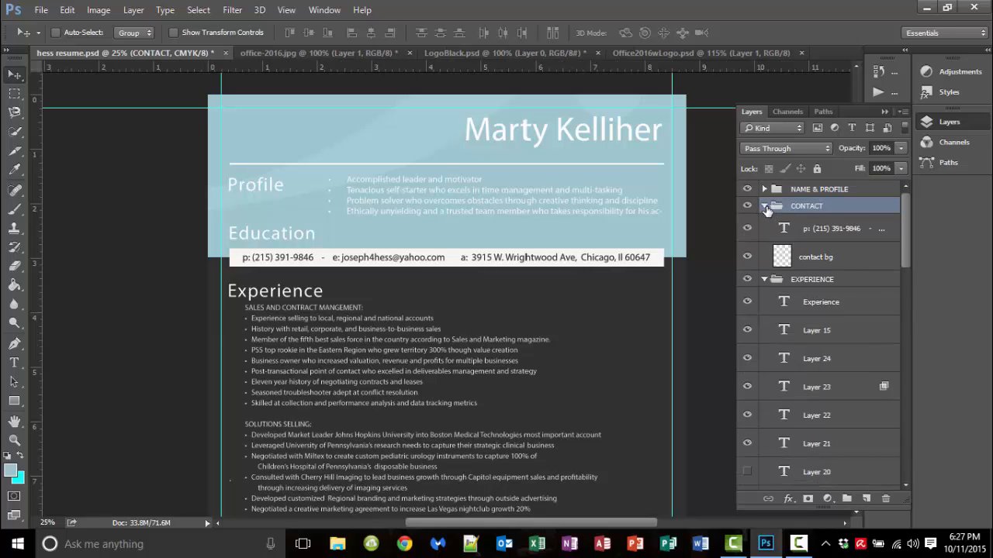
pyautogui.click(765, 206)
pyautogui.click(764, 224)
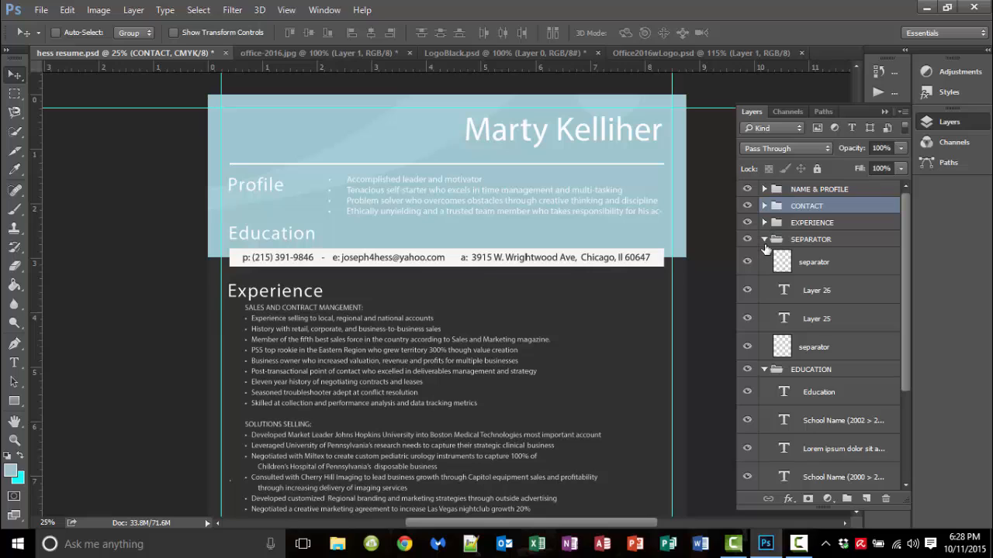
pyautogui.click(764, 239)
pyautogui.click(764, 255)
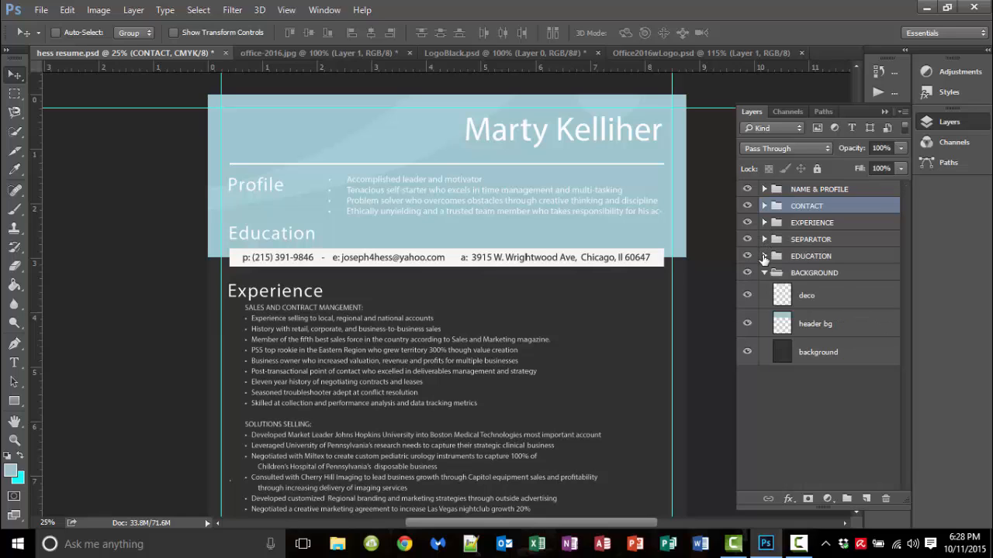
pyautogui.click(764, 274)
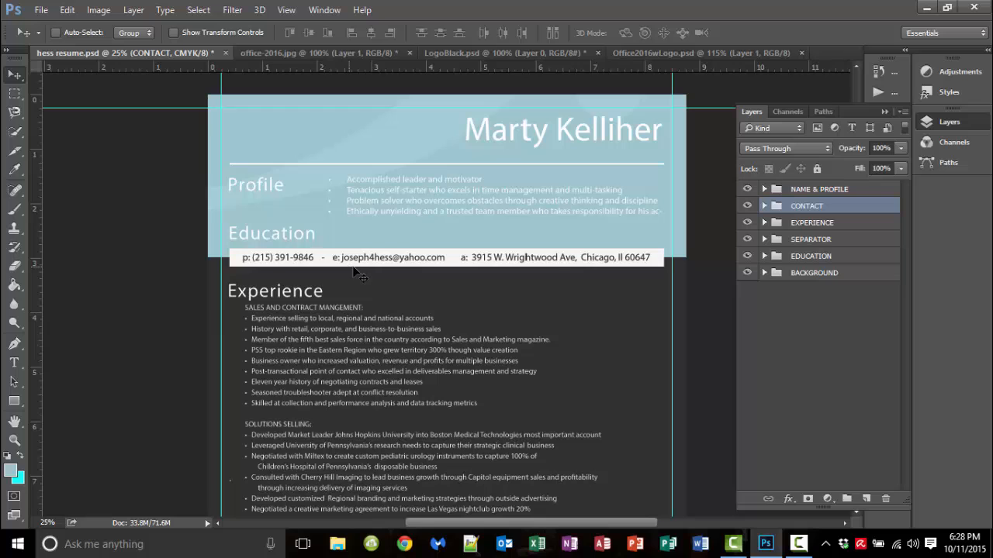
pyautogui.click(700, 545)
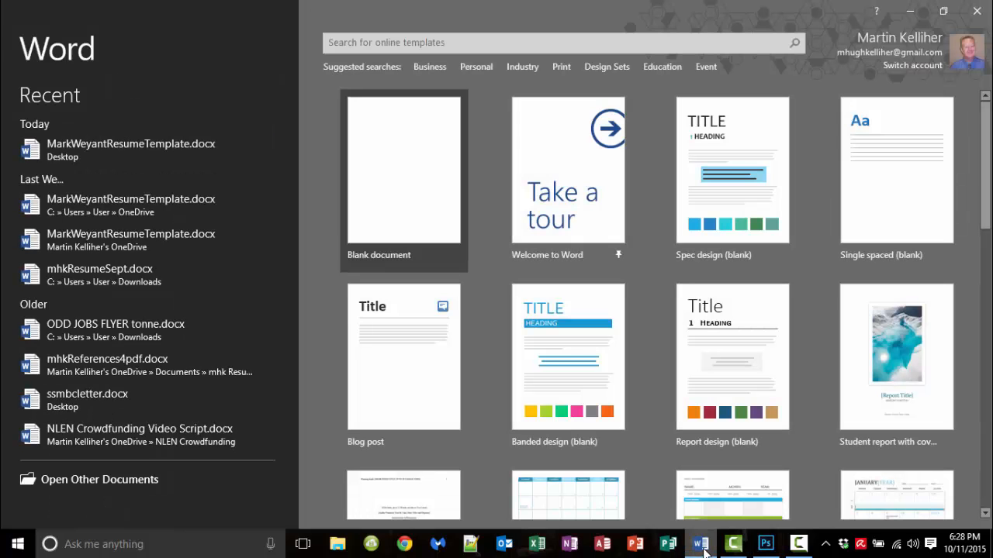
# Step: Create a blank document and bring up the Design tab's Page Color choices
pyautogui.click(413, 206)
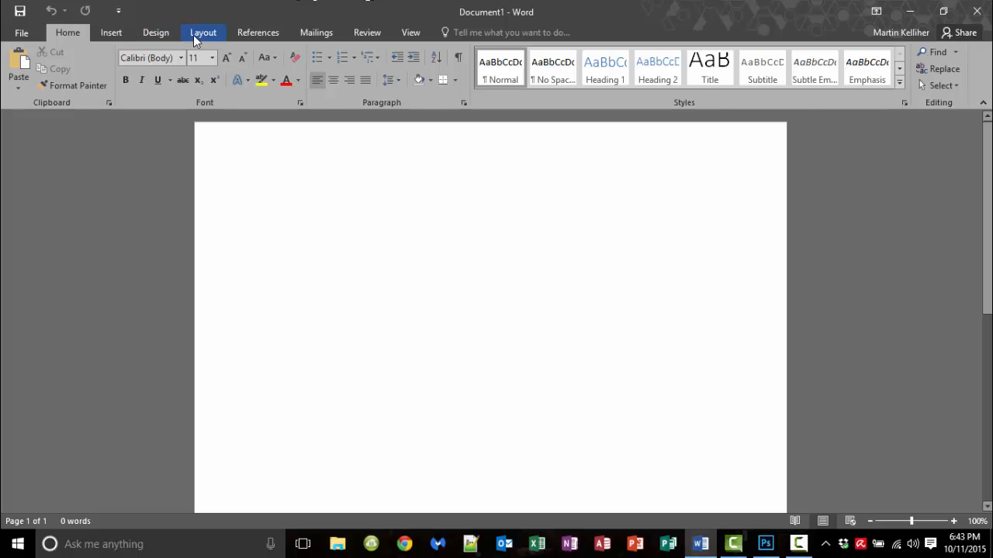
pyautogui.click(152, 31)
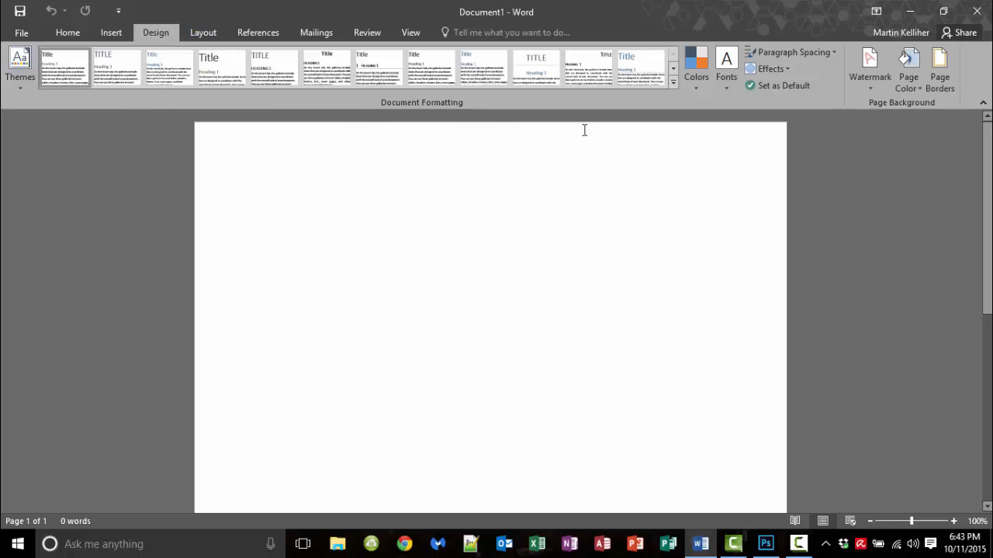
pyautogui.click(918, 88)
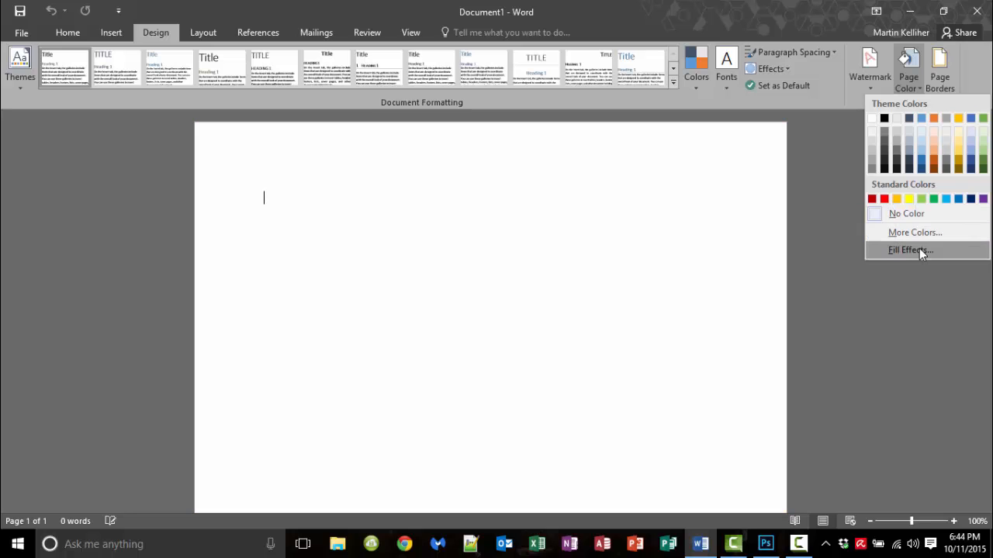
# Step: Darken a custom page colour to gray RGB 98, 98, 98 in More Colors, then return to Photoshop
pyautogui.click(919, 235)
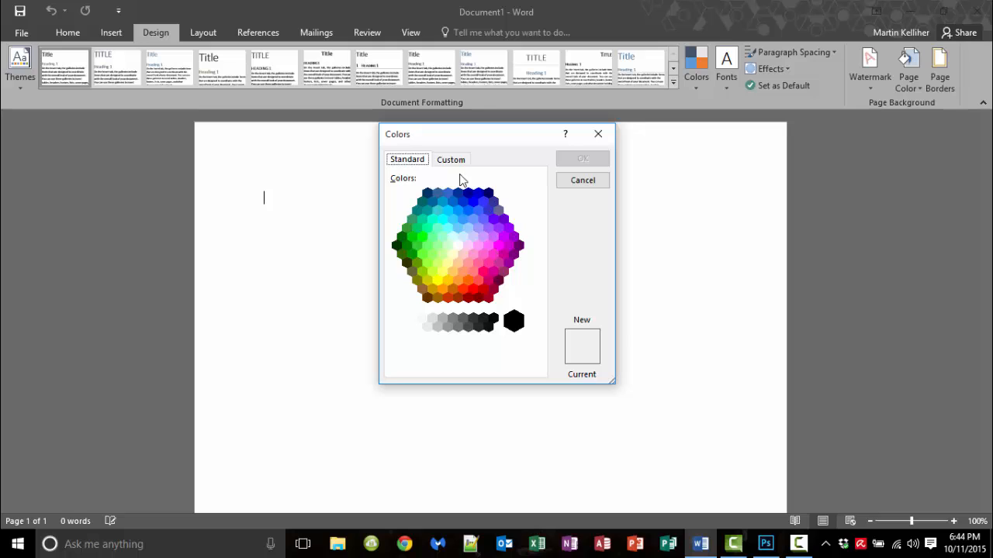
pyautogui.moveTo(455, 143); pyautogui.dragTo(456, 166)
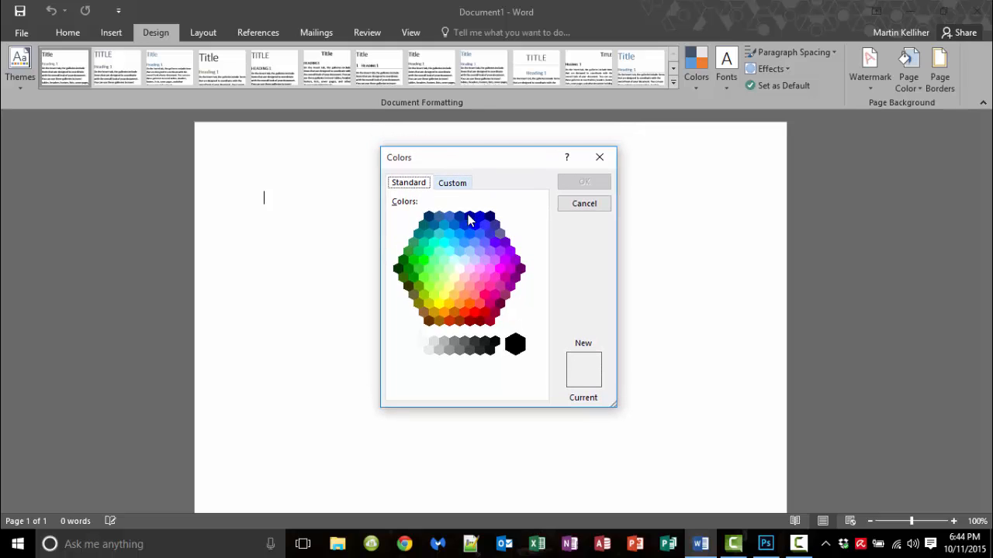
pyautogui.click(455, 189)
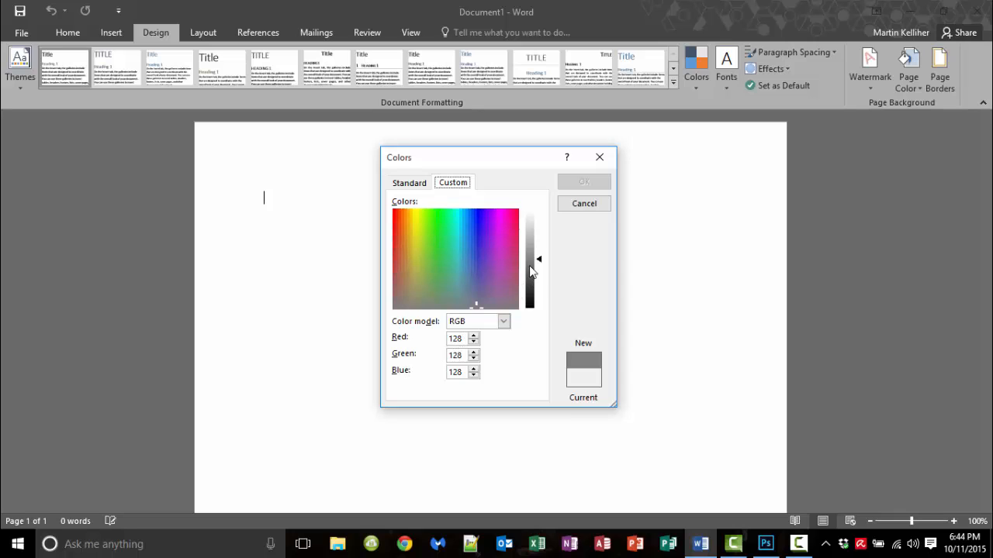
pyautogui.moveTo(530, 265)
pyautogui.mouseDown()
pyautogui.moveTo(530, 281)
pyautogui.moveTo(532, 273)
pyautogui.mouseUp()
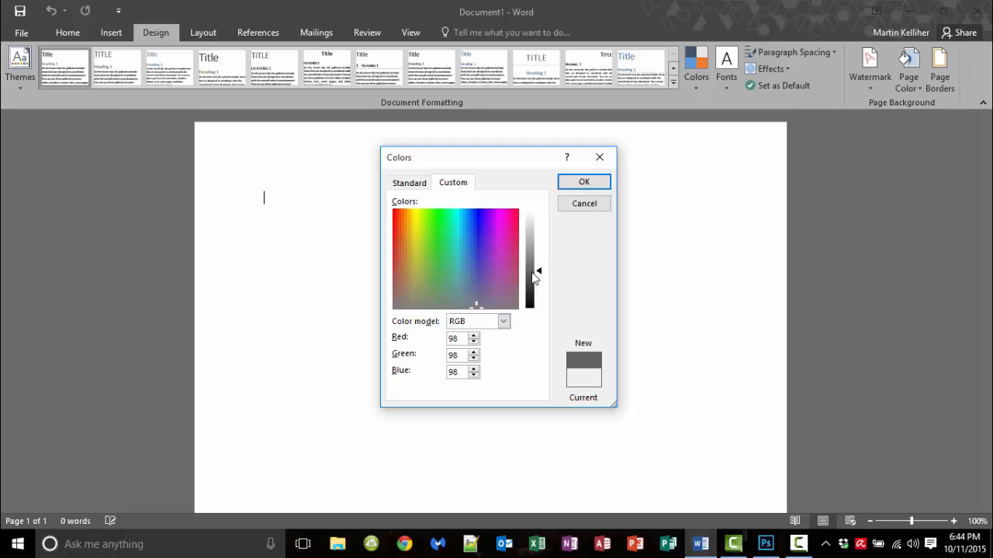
pyautogui.click(770, 547)
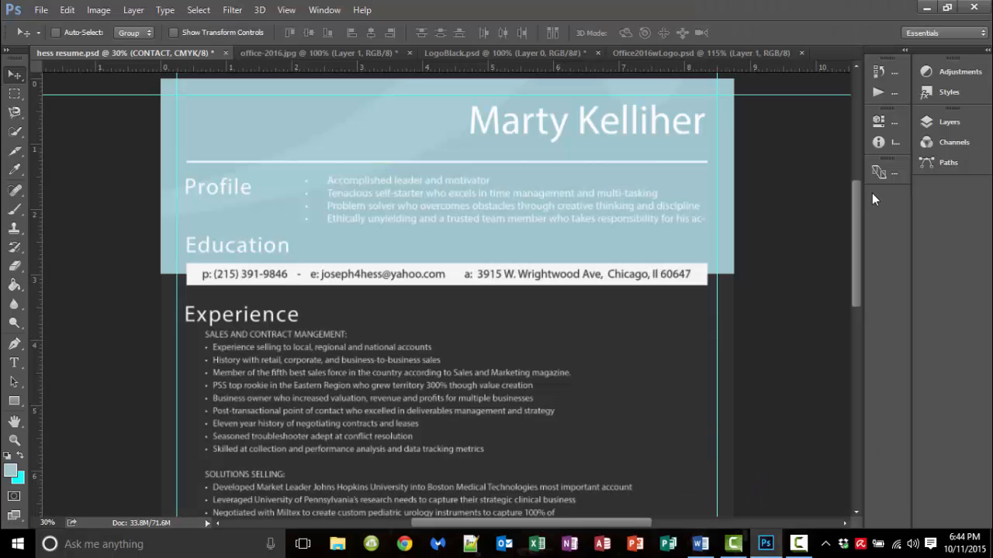
# Step: Hide every resume layer group plus the deco and header bg layers, leaving only the background
pyautogui.click(931, 122)
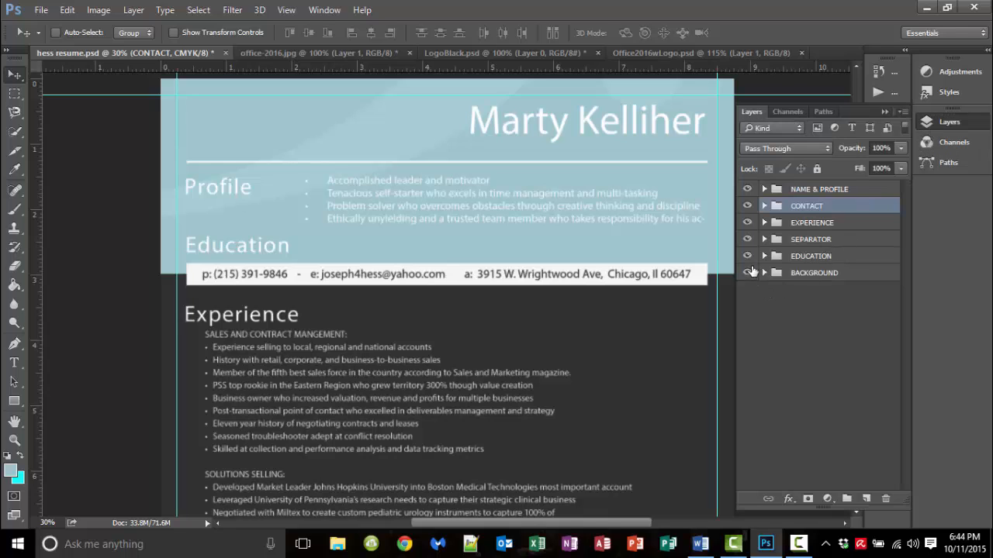
pyautogui.moveTo(747, 190); pyautogui.dragTo(748, 267)
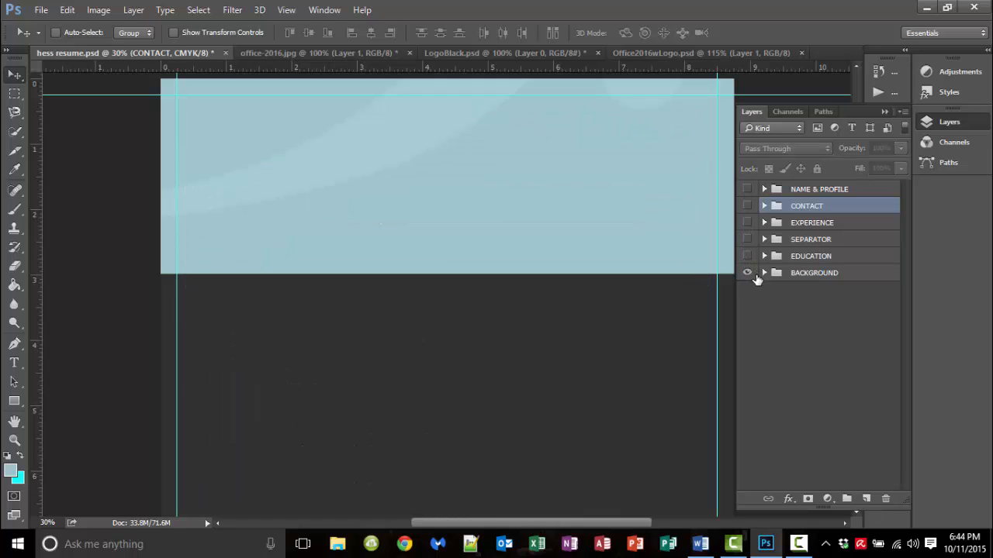
pyautogui.click(764, 273)
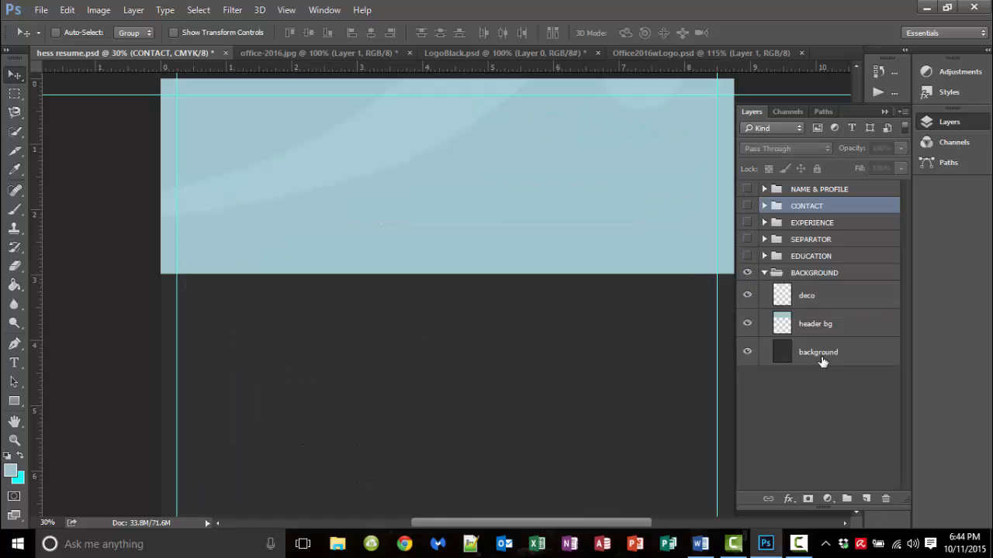
pyautogui.click(820, 359)
pyautogui.click(746, 297)
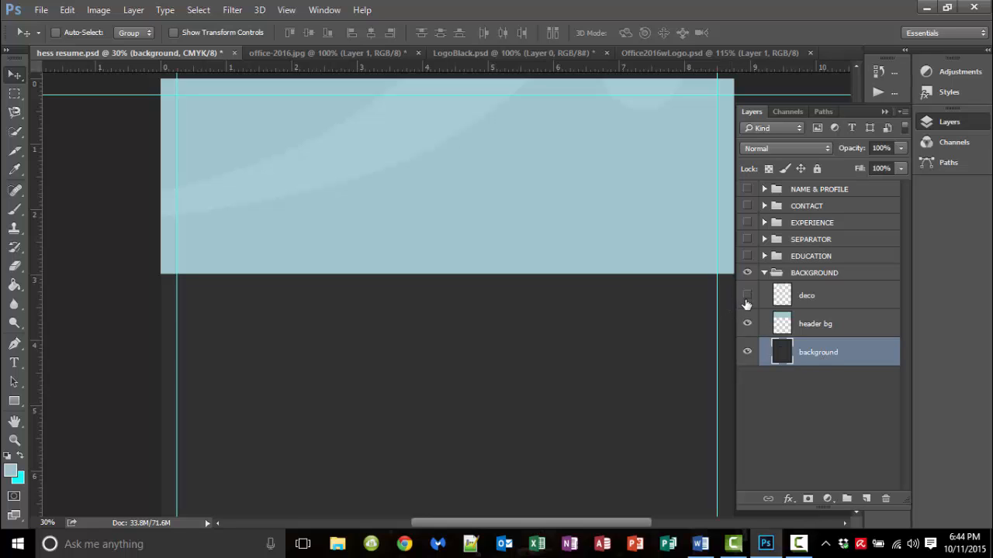
pyautogui.click(747, 324)
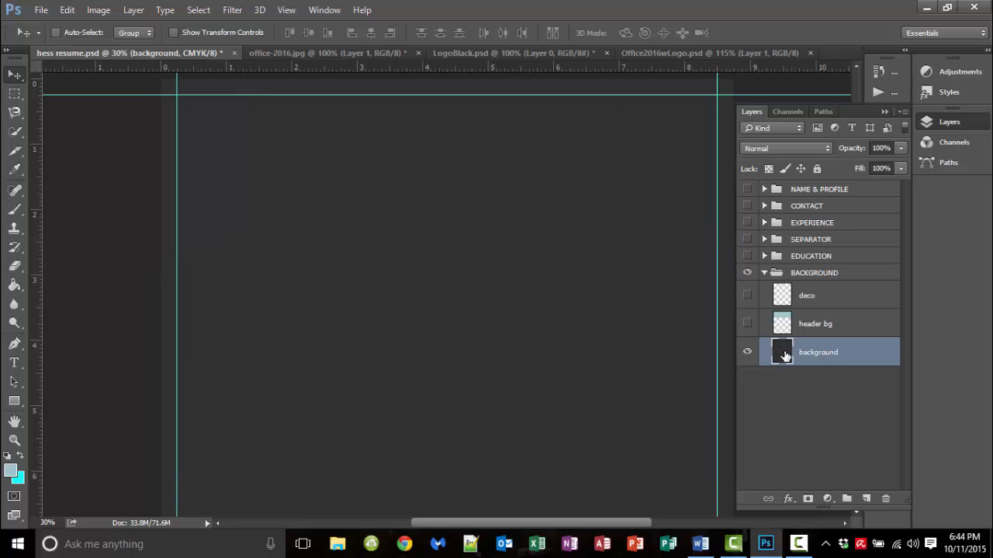
# Step: Sample the dark gray background with the Eyedropper, reading #313131 (RGB 49, 49, 49)
pyautogui.doubleClick(783, 354)
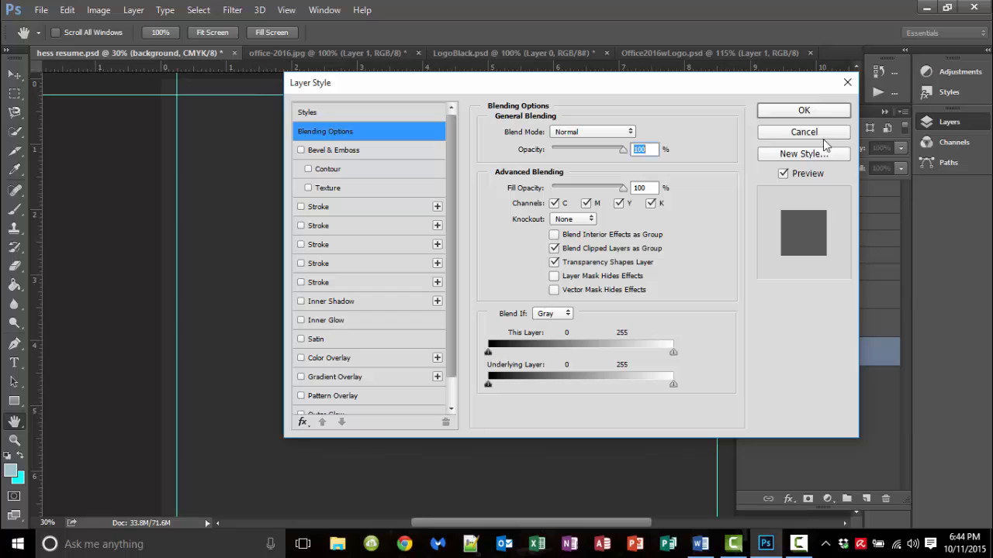
pyautogui.click(820, 133)
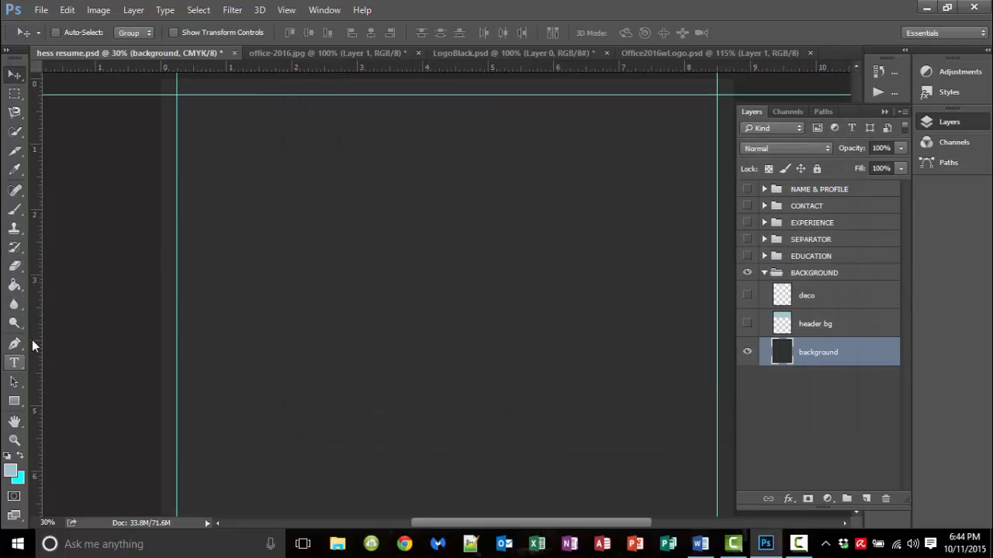
pyautogui.click(14, 171)
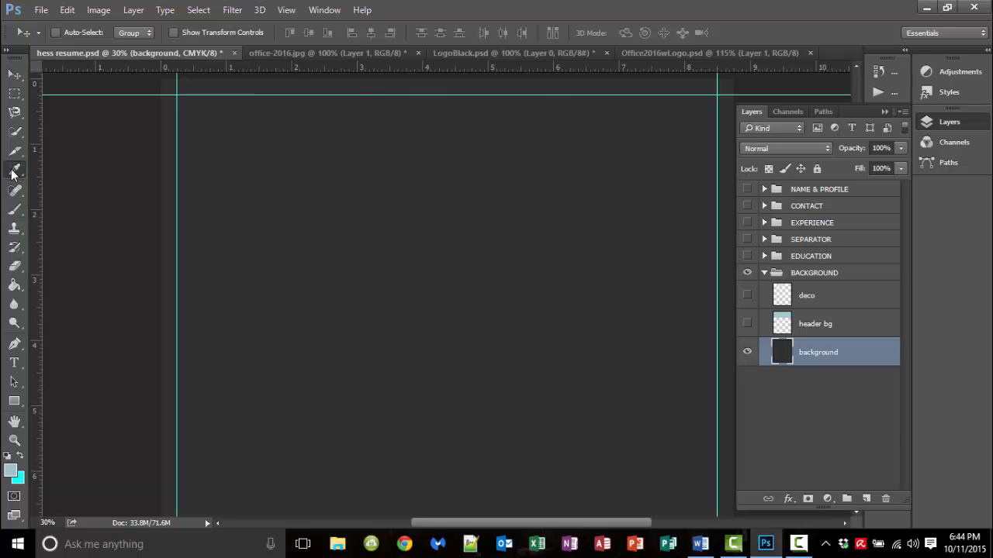
pyautogui.click(269, 250)
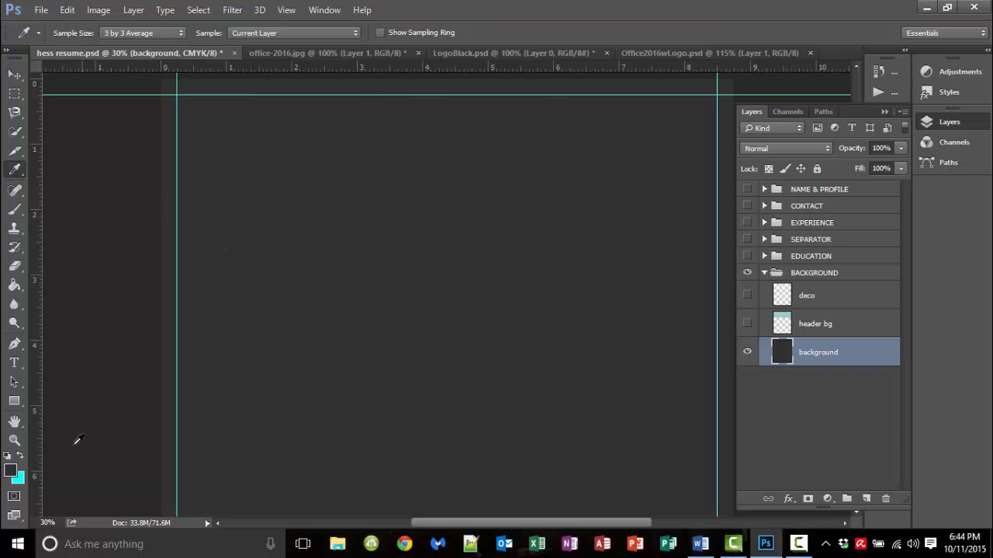
pyautogui.click(11, 470)
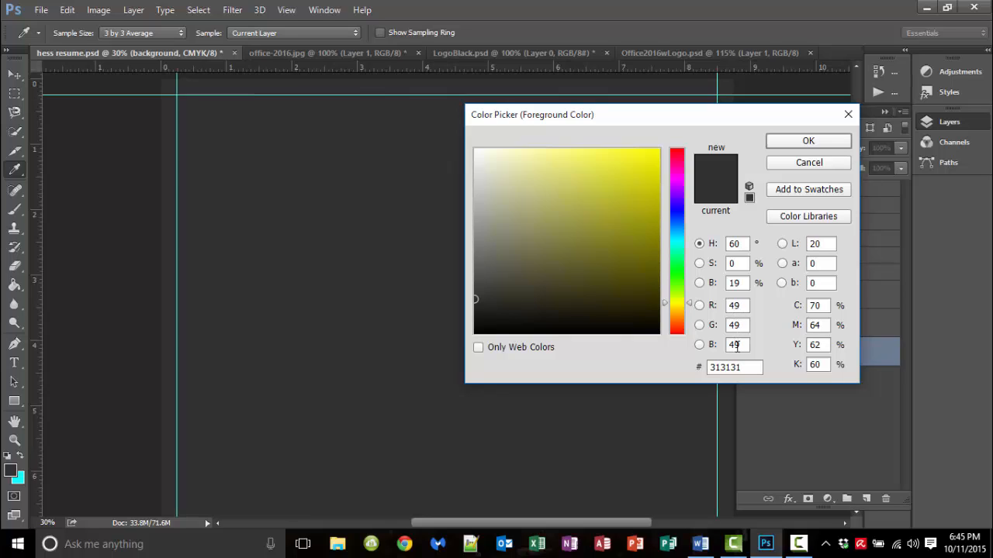
# Step: Enter Red 49, Green 49, Blue 49 in Word's custom colour tab and apply it as the page colour
pyautogui.click(700, 547)
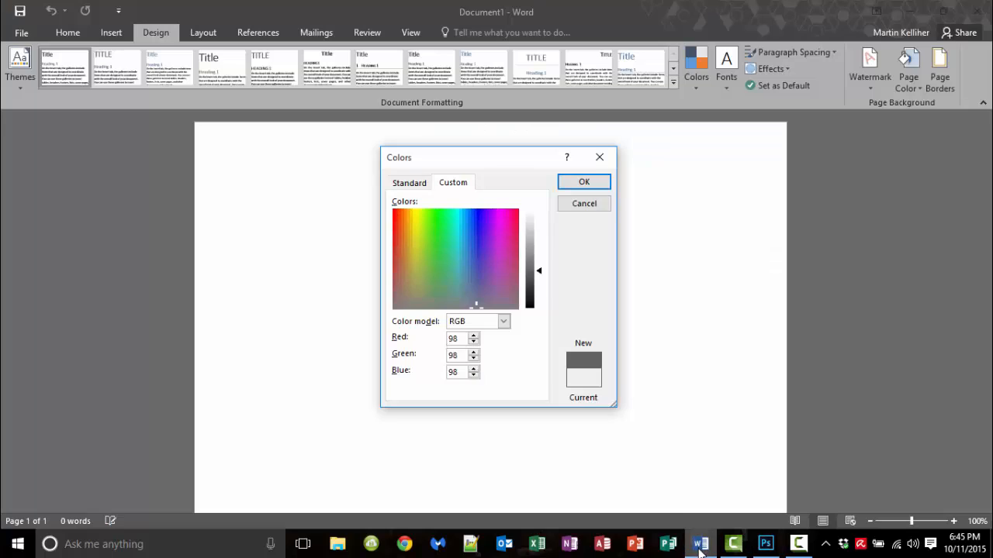
pyautogui.doubleClick(452, 338)
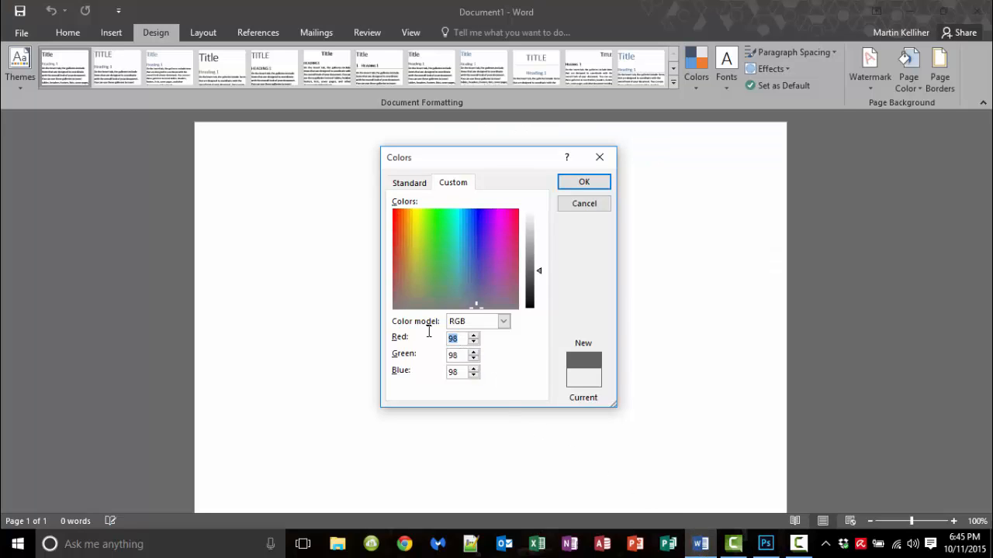
pyautogui.write('49')
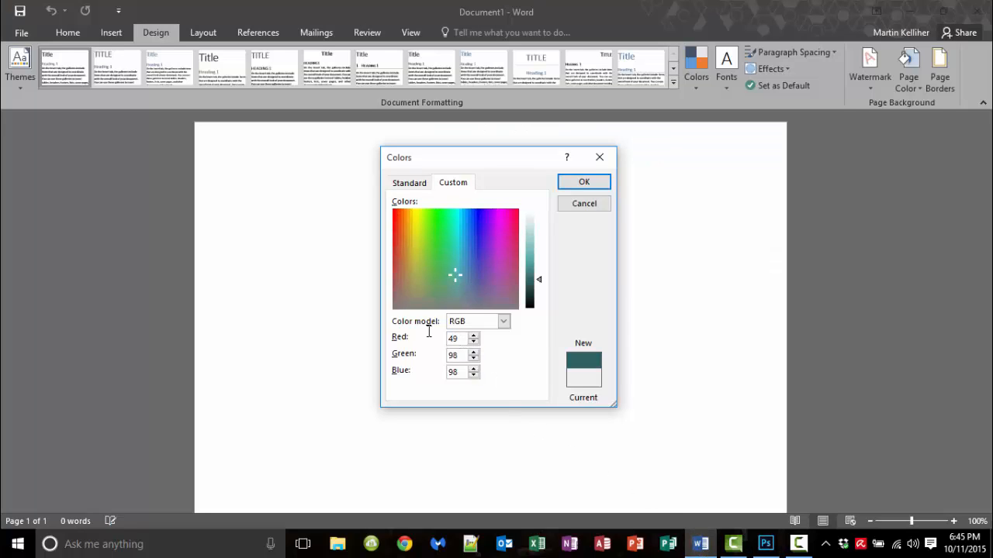
pyautogui.press('Tab')
pyautogui.write('49')
pyautogui.press('Tab')
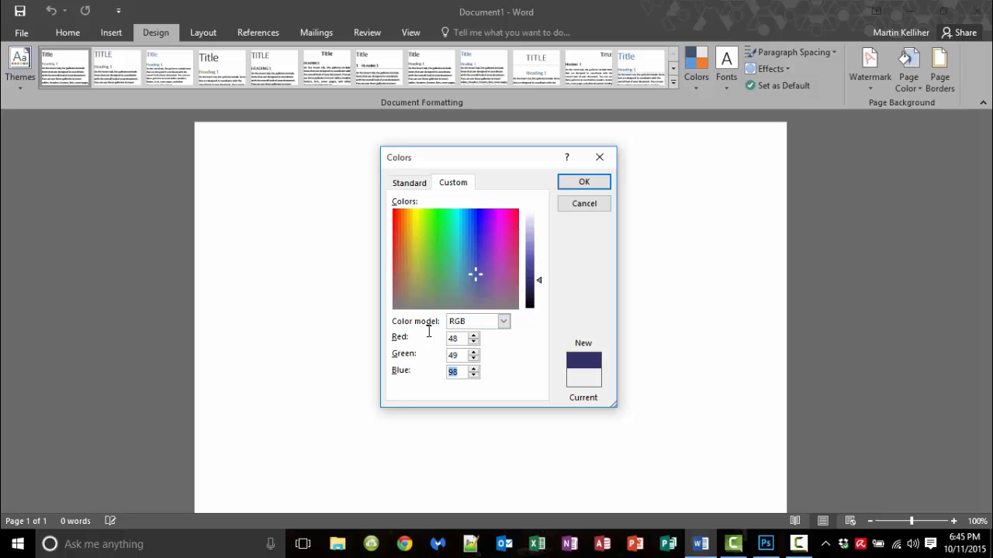
pyautogui.write('49')
pyautogui.press('Tab')
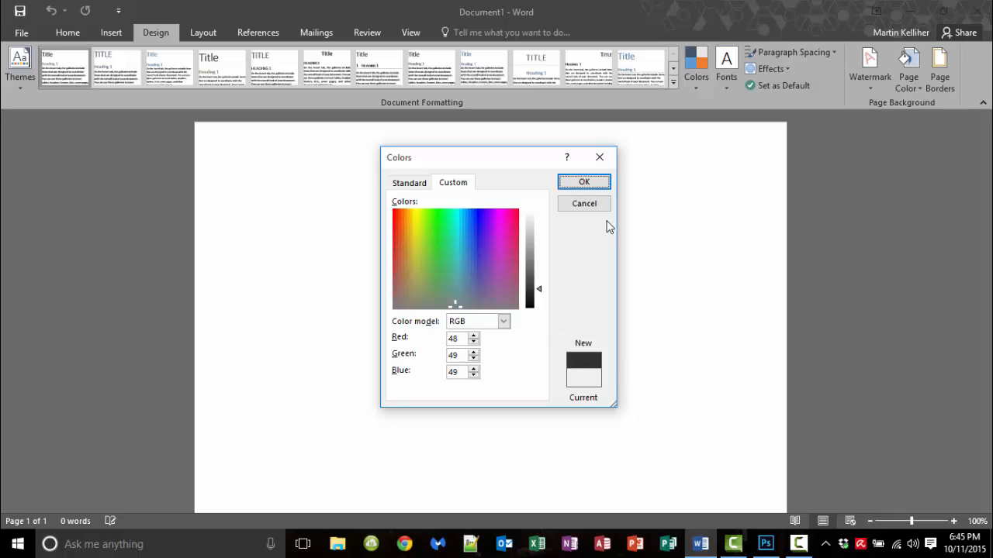
pyautogui.click(584, 183)
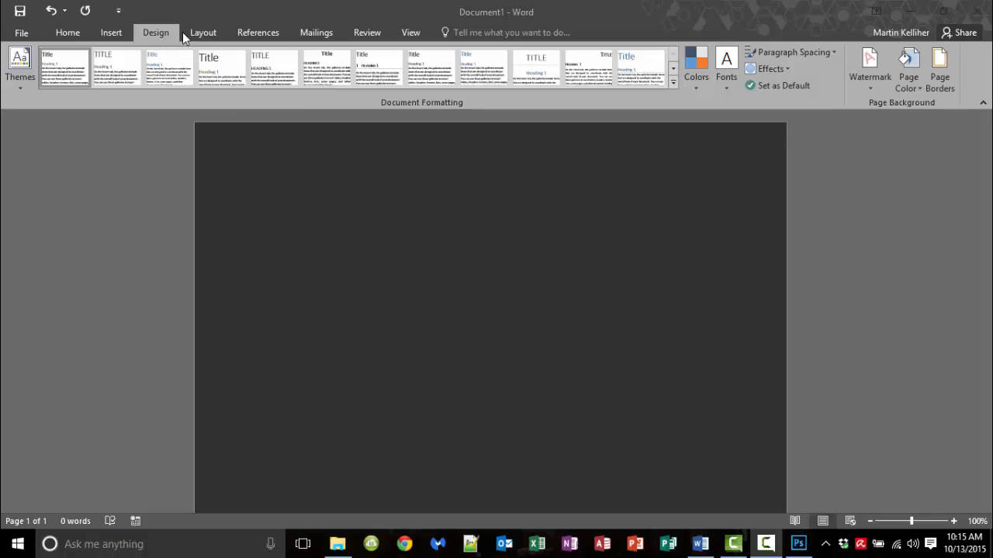
# Step: Reopen More Colors, switch the colour model to HSL and back to RGB, and reapply grey 49, 49, 49
pyautogui.click(913, 87)
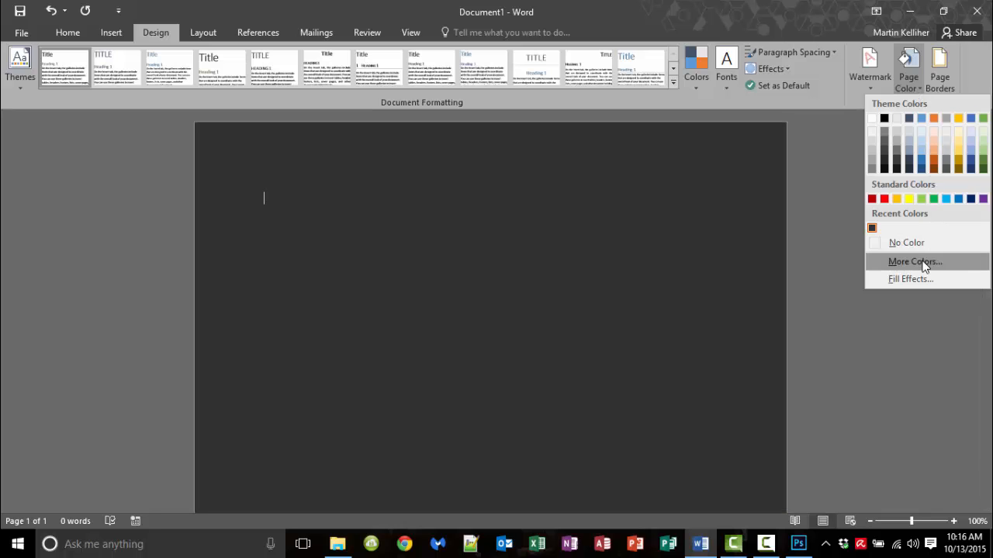
pyautogui.click(915, 261)
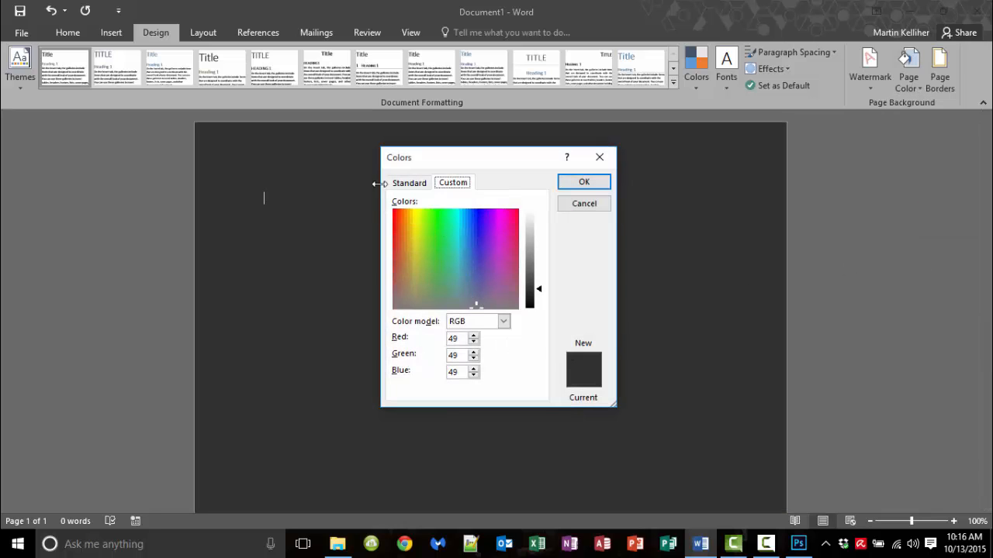
pyautogui.click(410, 183)
pyautogui.click(453, 184)
pyautogui.click(503, 321)
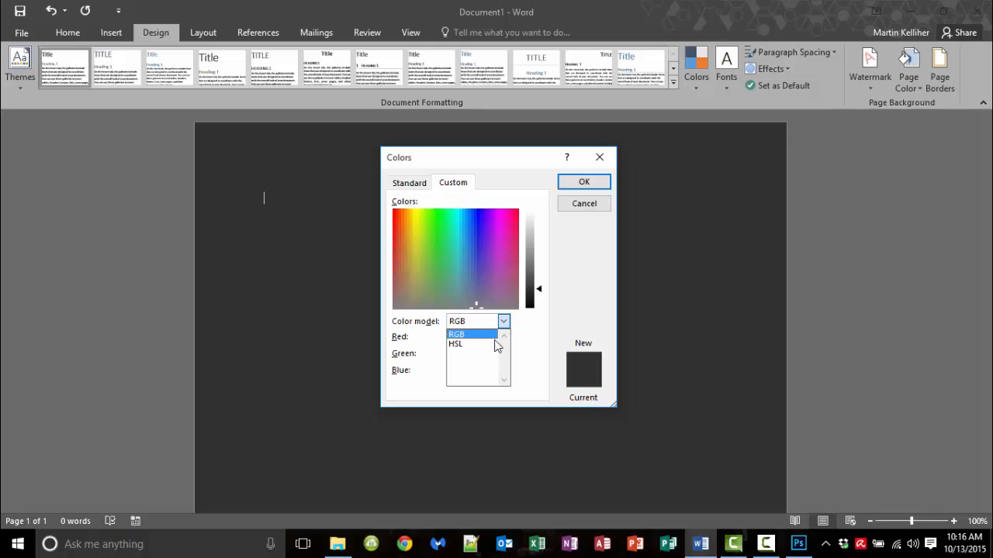
pyautogui.click(497, 345)
pyautogui.click(503, 321)
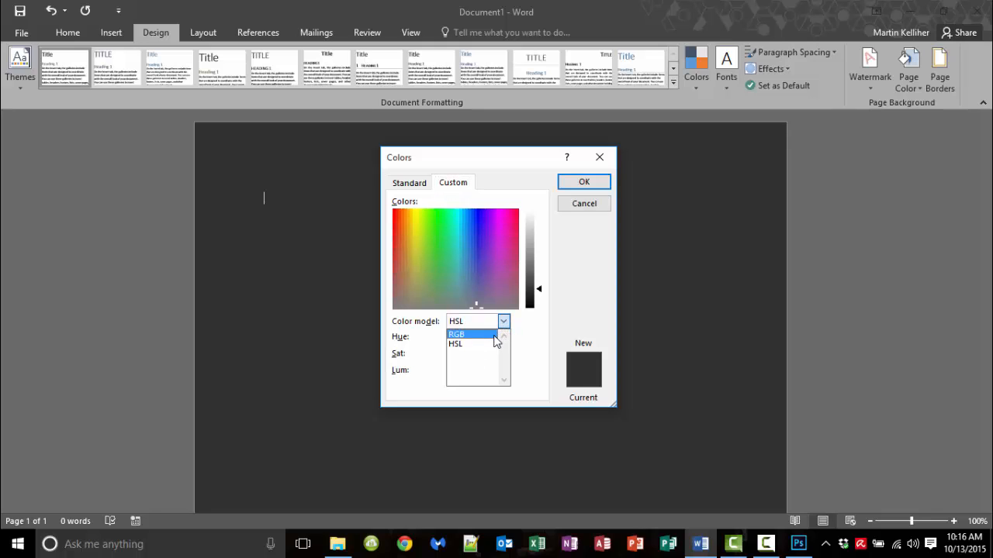
pyautogui.click(483, 335)
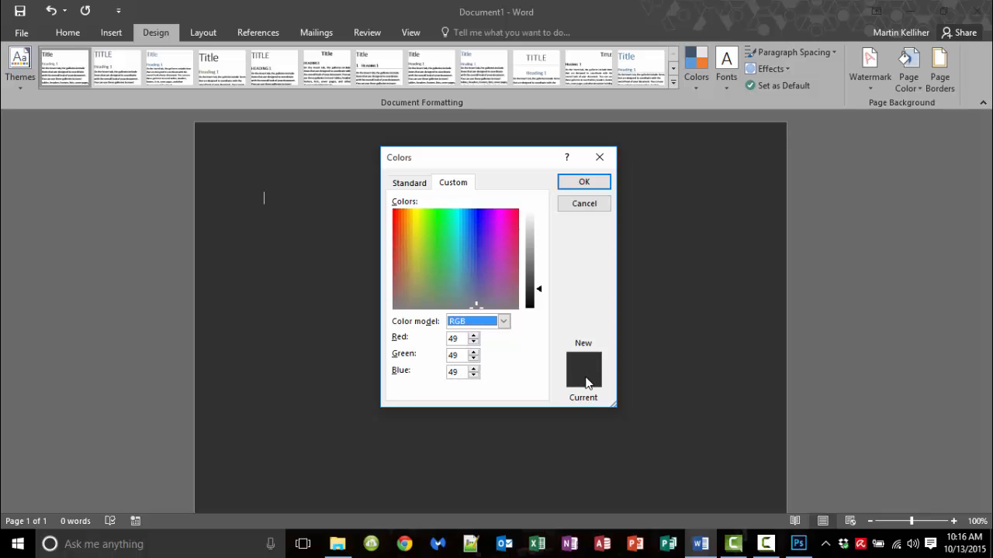
pyautogui.click(585, 186)
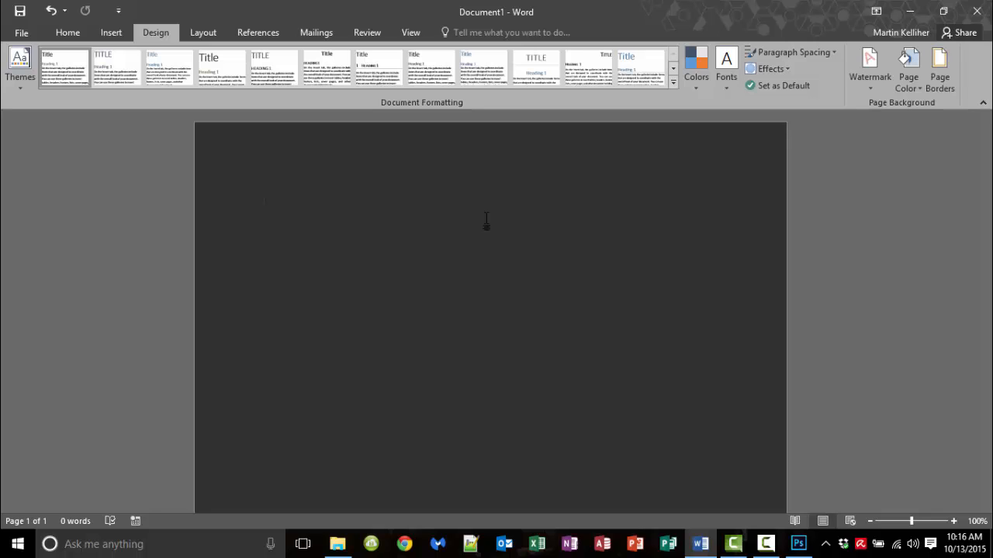
pyautogui.scroll(-2, 484, 231)
pyautogui.scroll(2, 484, 231)
pyautogui.click(63, 34)
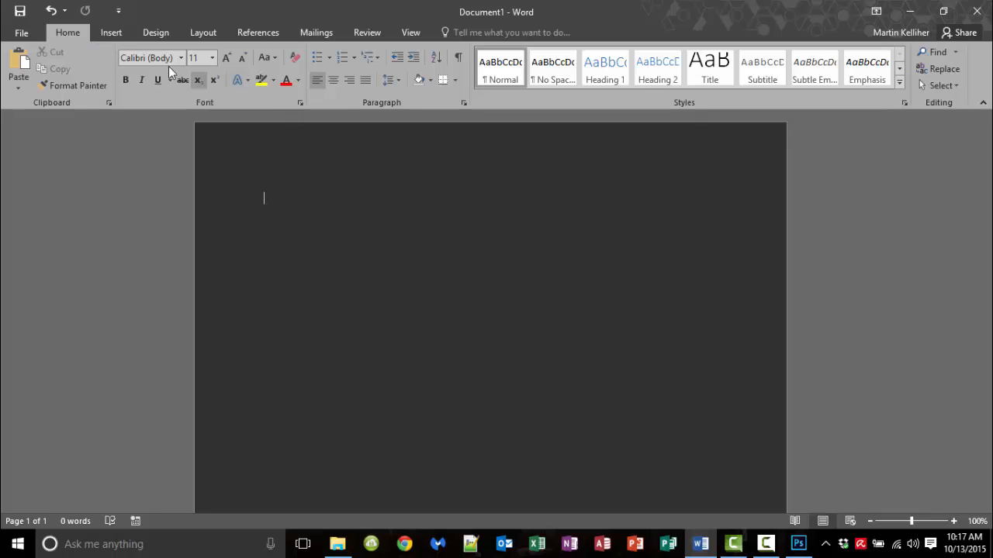
# Step: Set Narrow half-inch margins on all sides via Layout > Margins
pyautogui.click(111, 33)
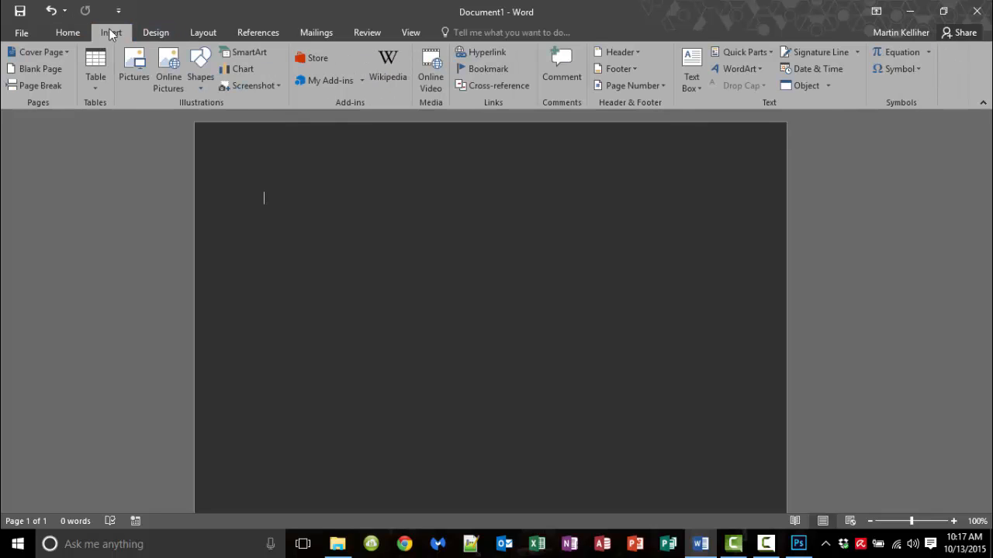
pyautogui.click(204, 35)
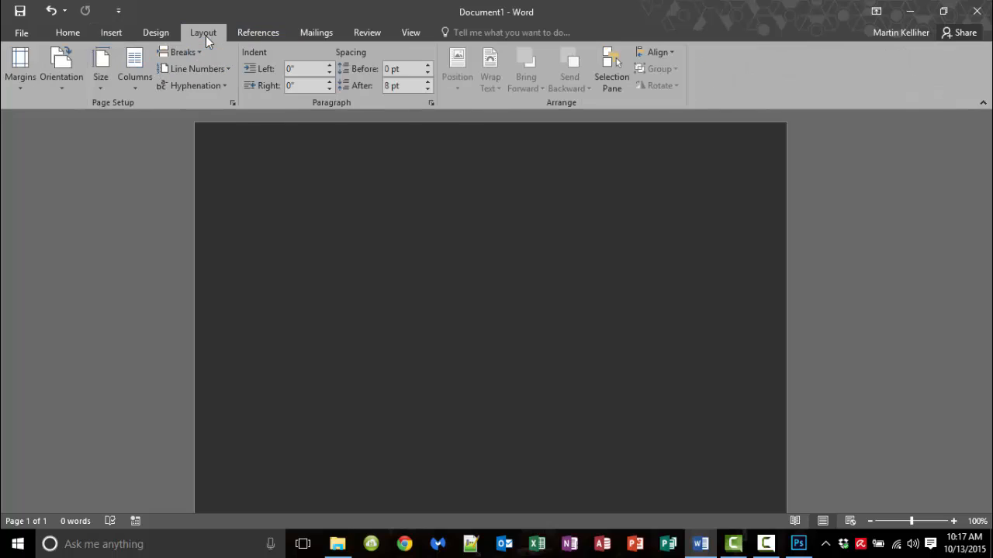
pyautogui.click(29, 87)
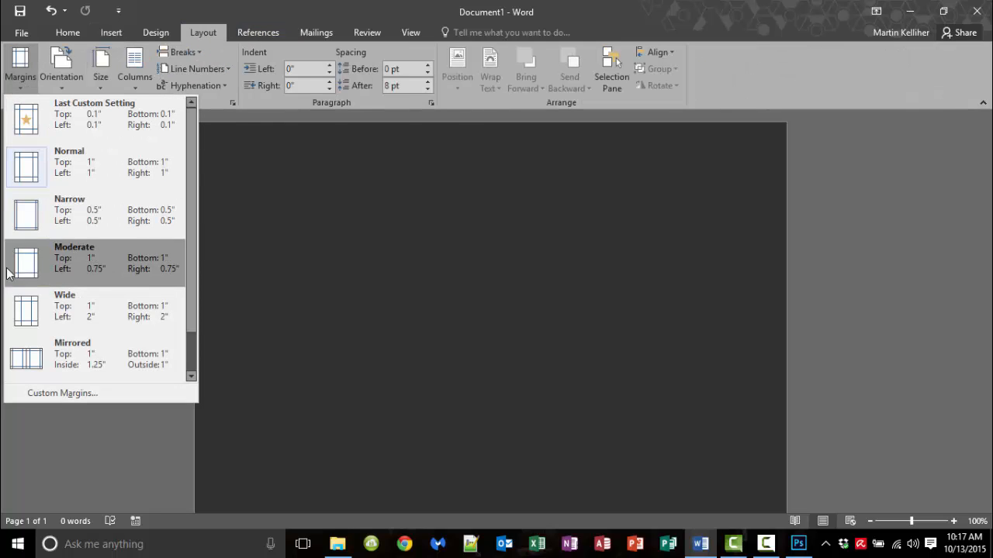
pyautogui.click(24, 212)
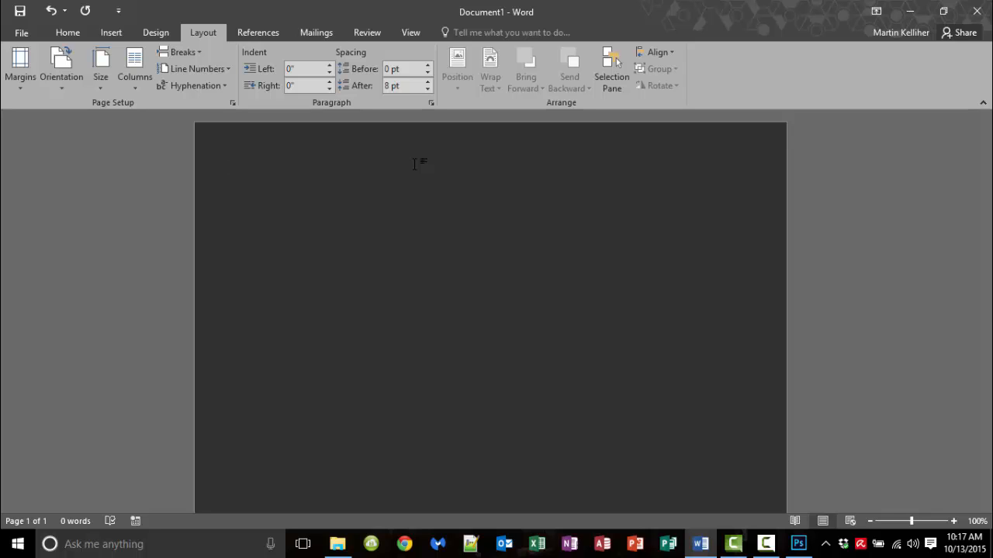
pyautogui.click(106, 35)
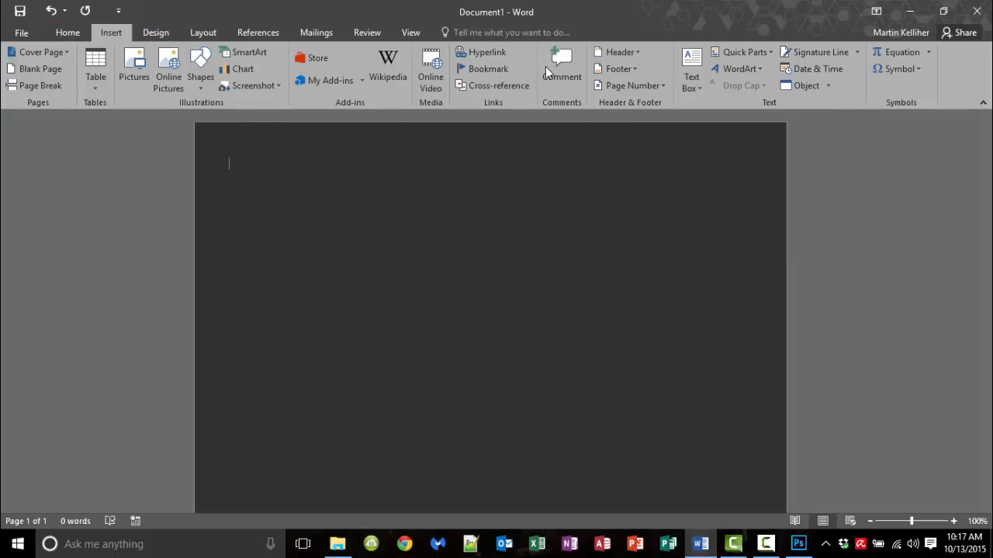
# Step: Add a Blank header with a [Type here] placeholder, then start inserting a header picture from Pictures
pyautogui.click(637, 51)
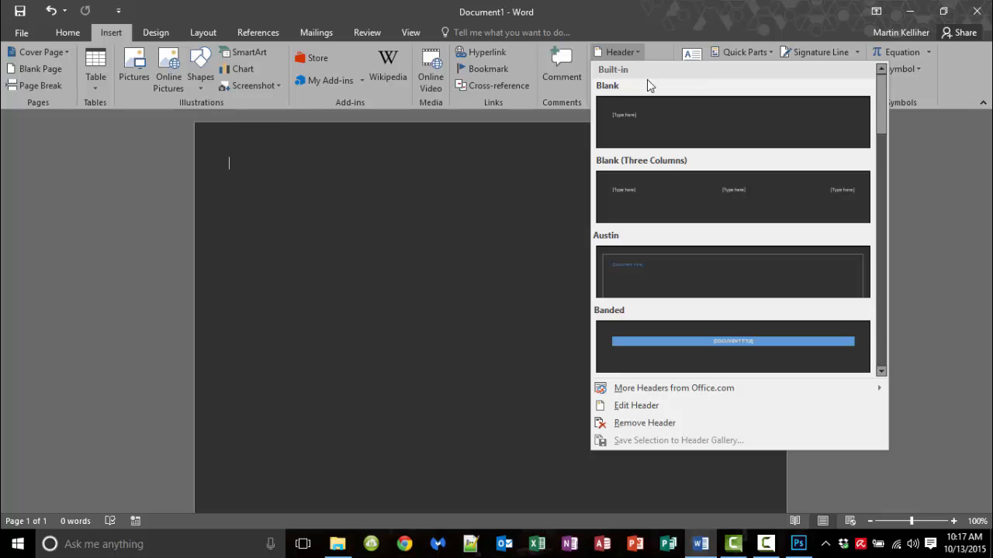
pyautogui.press('Escape')
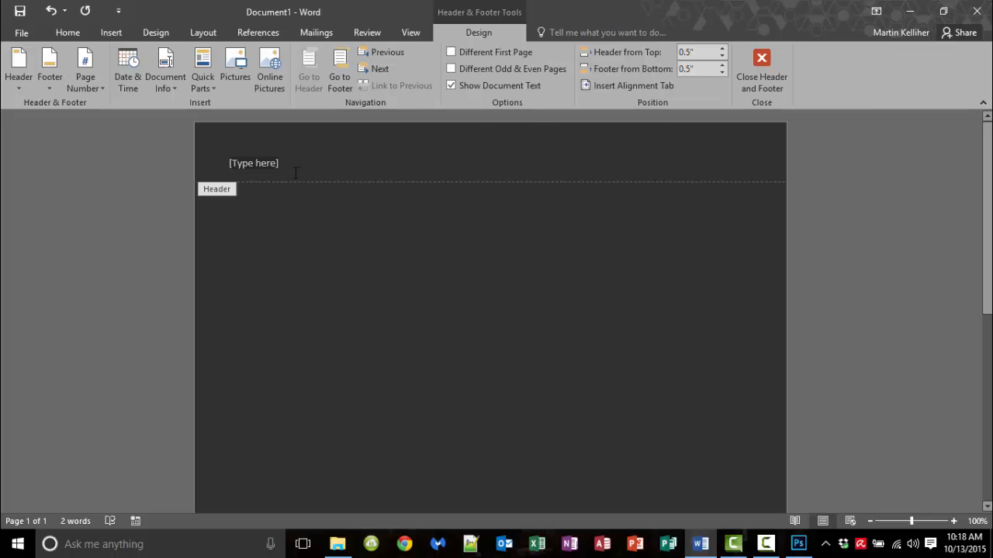
pyautogui.click(211, 165)
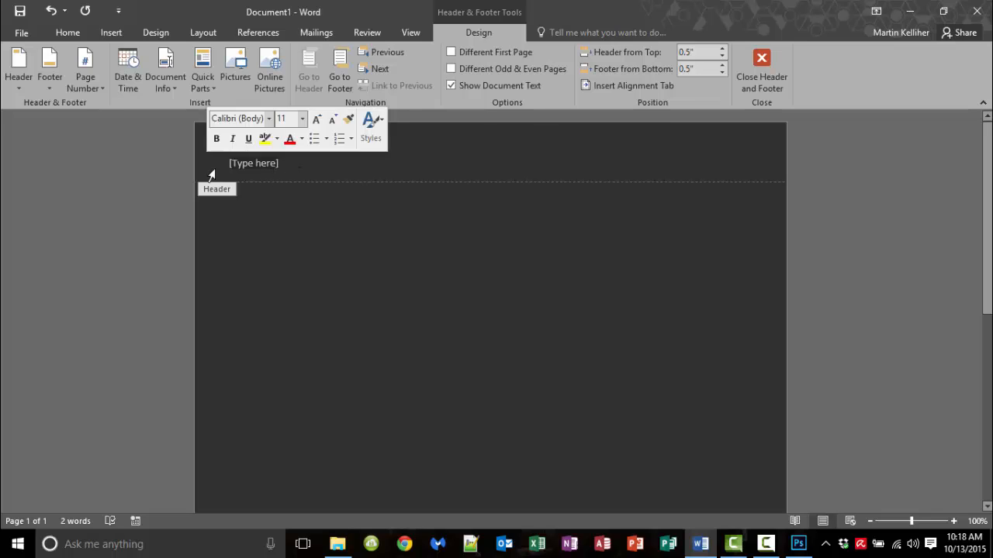
pyautogui.hotkey('ctrl', 'z')
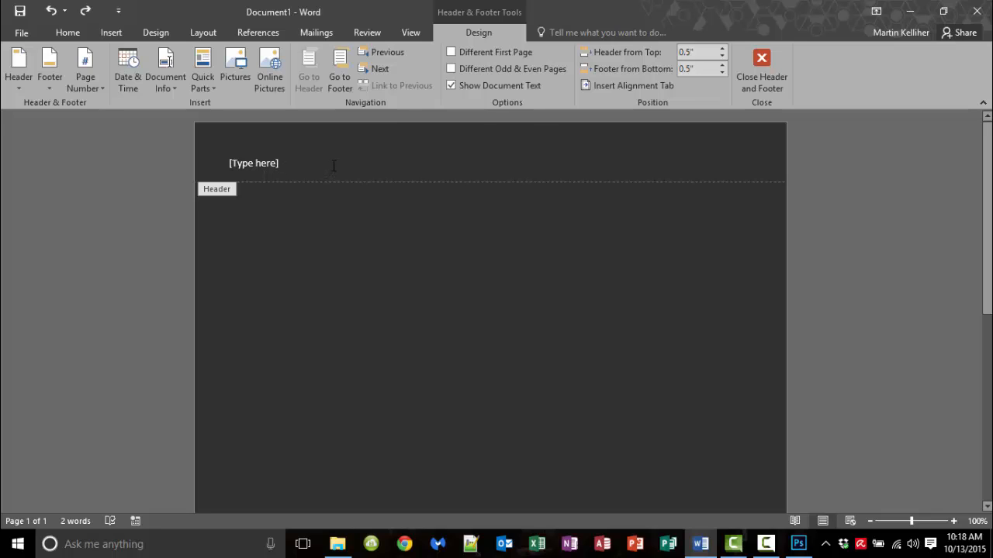
pyautogui.click(236, 71)
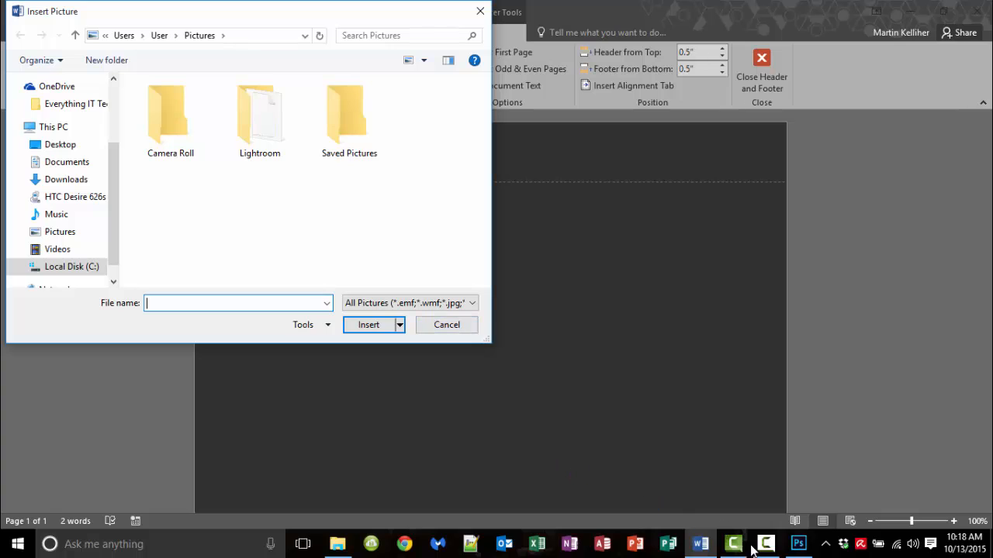
# Step: Drag the swoosh layer onto the hess resume document, then return to the Untitled-1 swoosh image
pyautogui.click(798, 543)
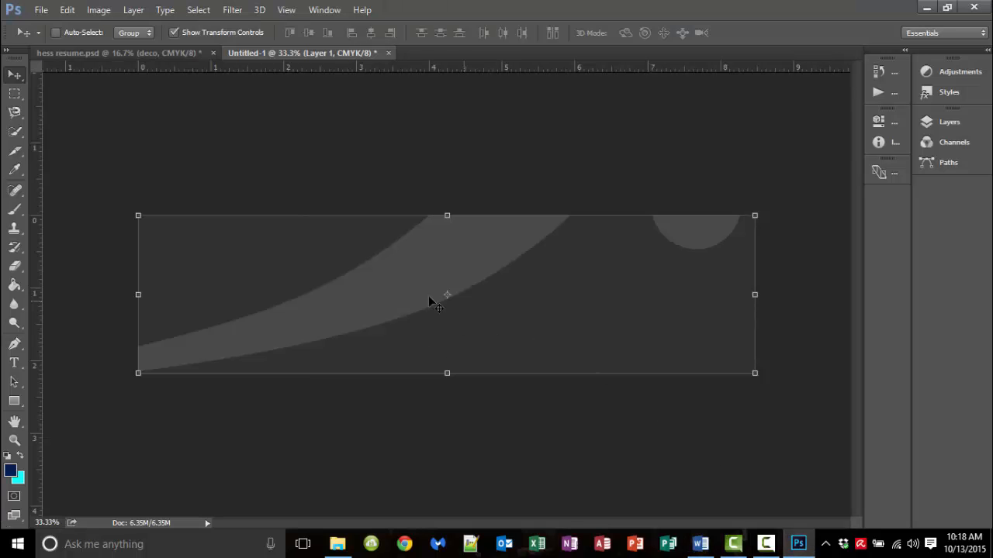
pyautogui.moveTo(166, 71); pyautogui.dragTo(438, 134)
pyautogui.click(152, 51)
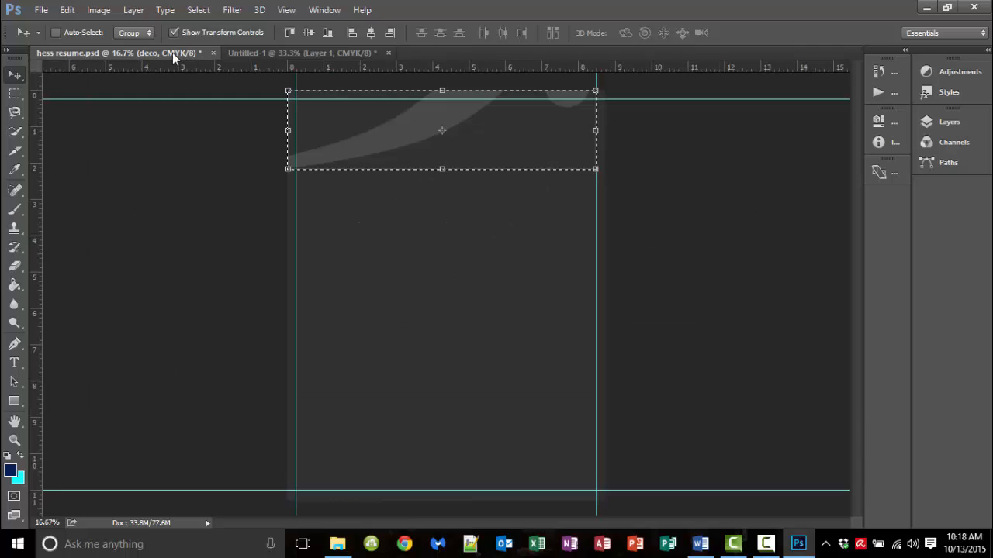
pyautogui.click(266, 53)
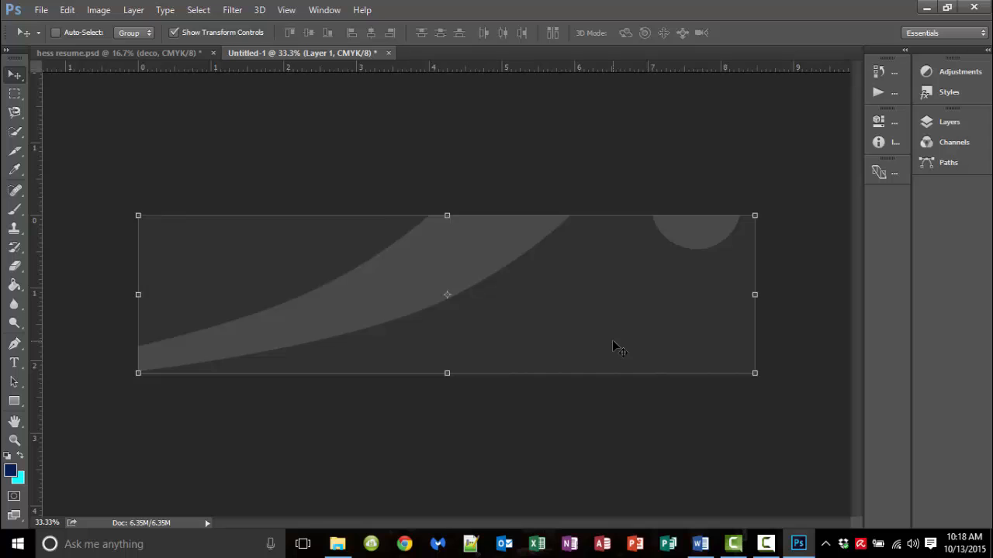
# Step: Insert swoosh.jpg from Camtasia Projects > HeaderBackgroundVideo into the page header
pyautogui.click(926, 8)
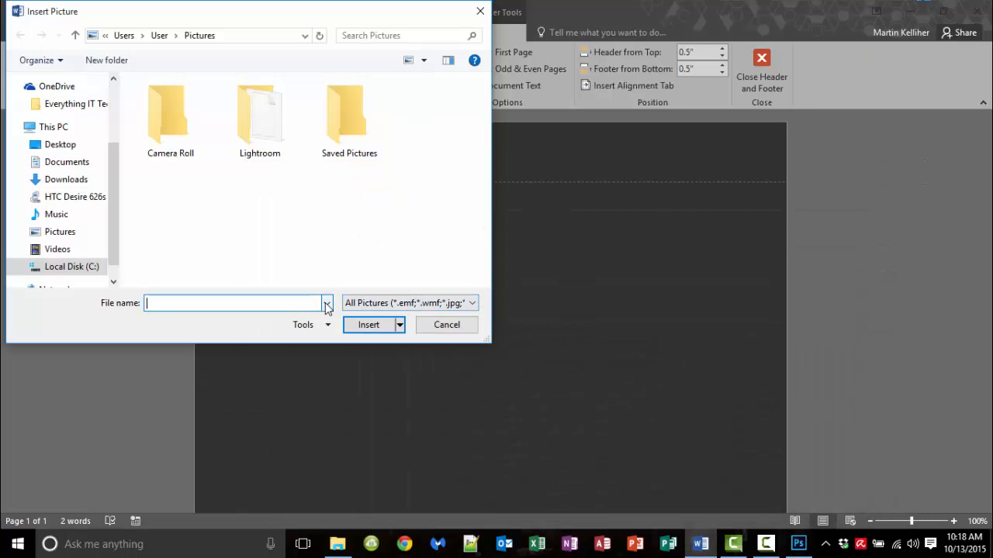
pyautogui.click(74, 103)
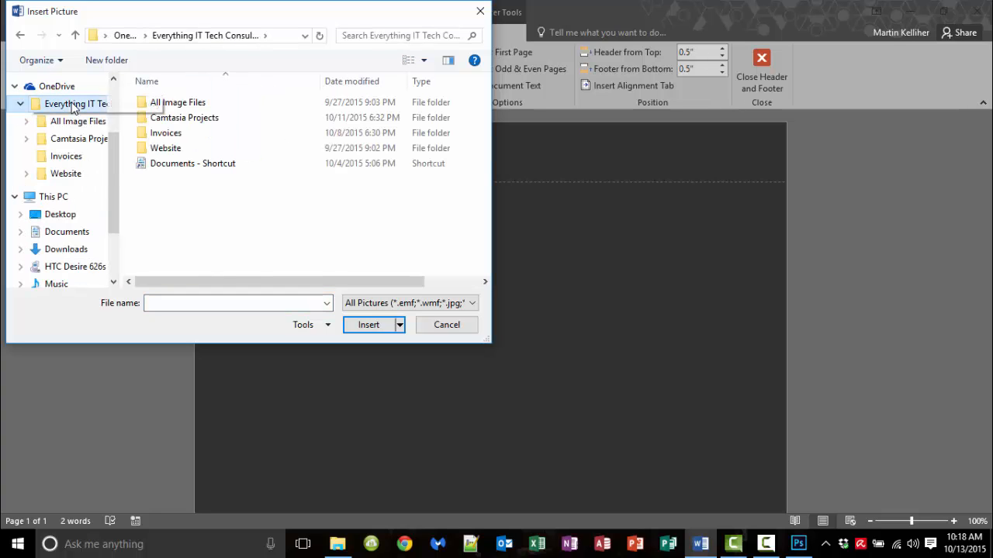
pyautogui.doubleClick(171, 119)
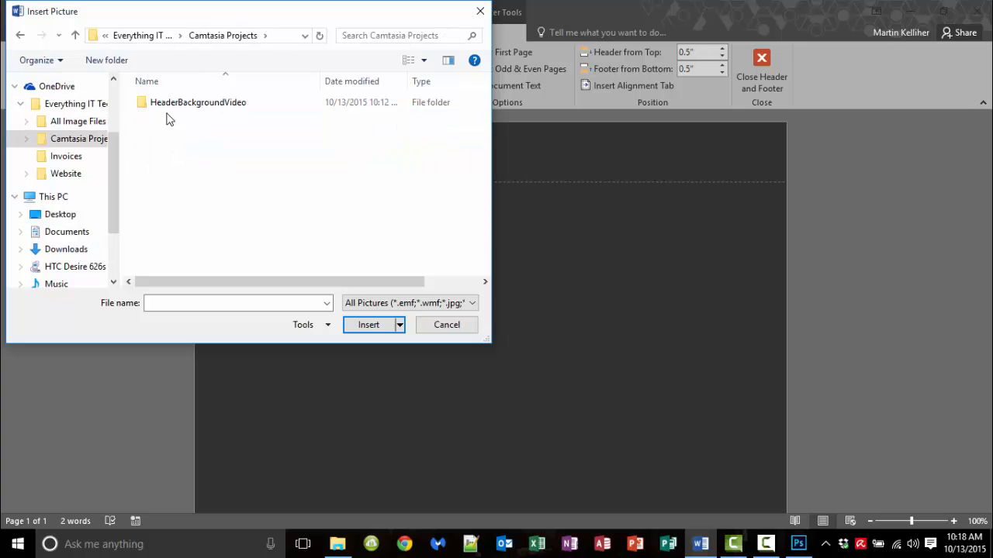
pyautogui.doubleClick(166, 104)
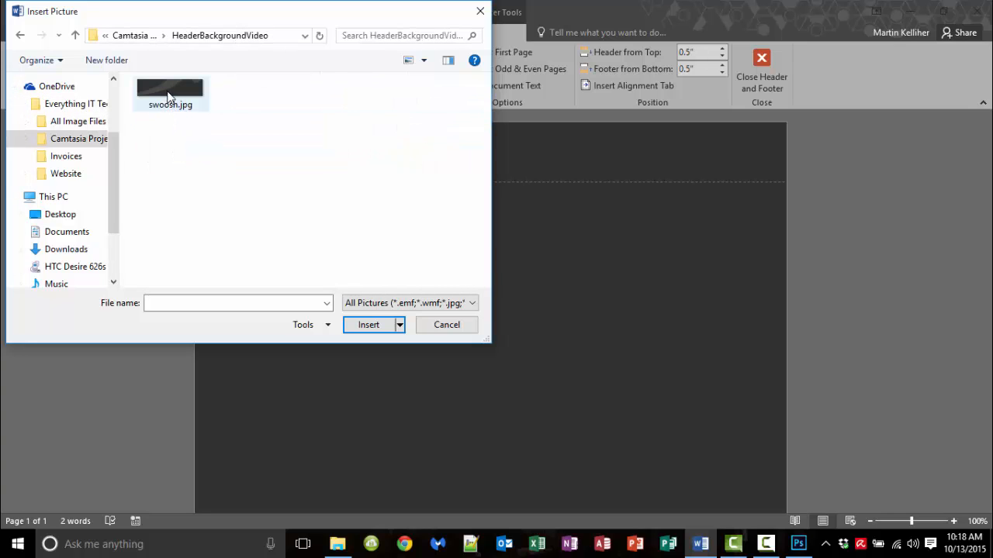
pyautogui.doubleClick(169, 91)
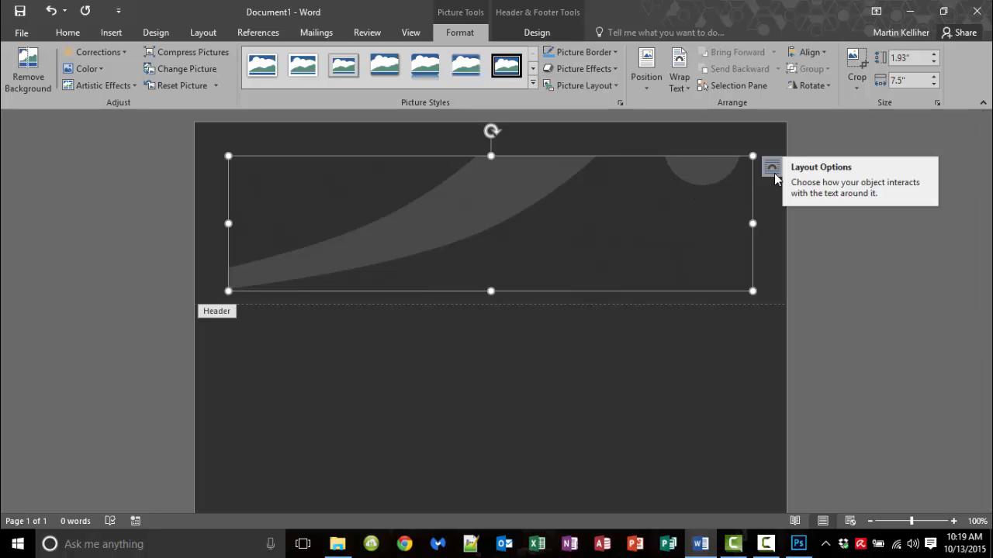
# Step: Set the swoosh picture Behind Text, move it to the page top, and stretch it to 2.18" by 8.48"
pyautogui.click(774, 173)
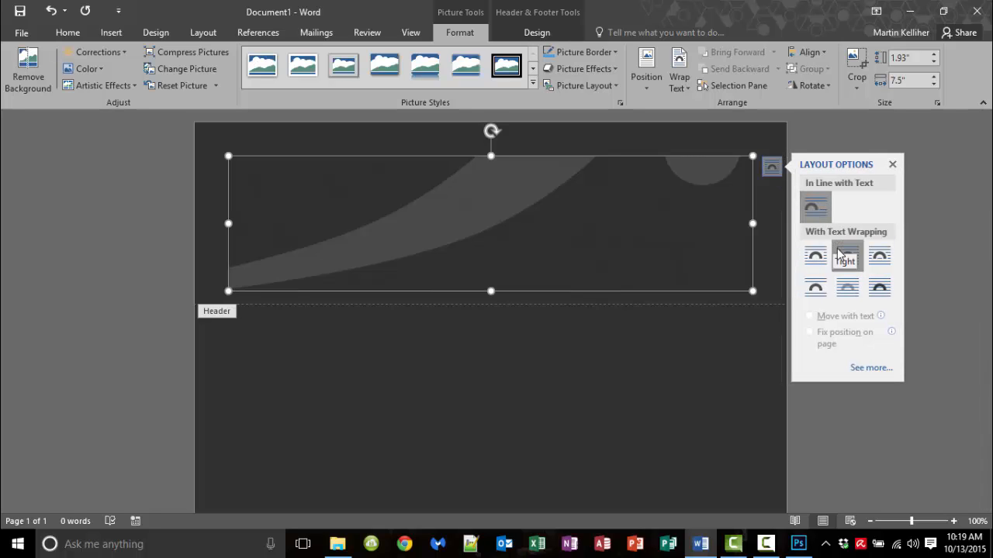
pyautogui.click(846, 289)
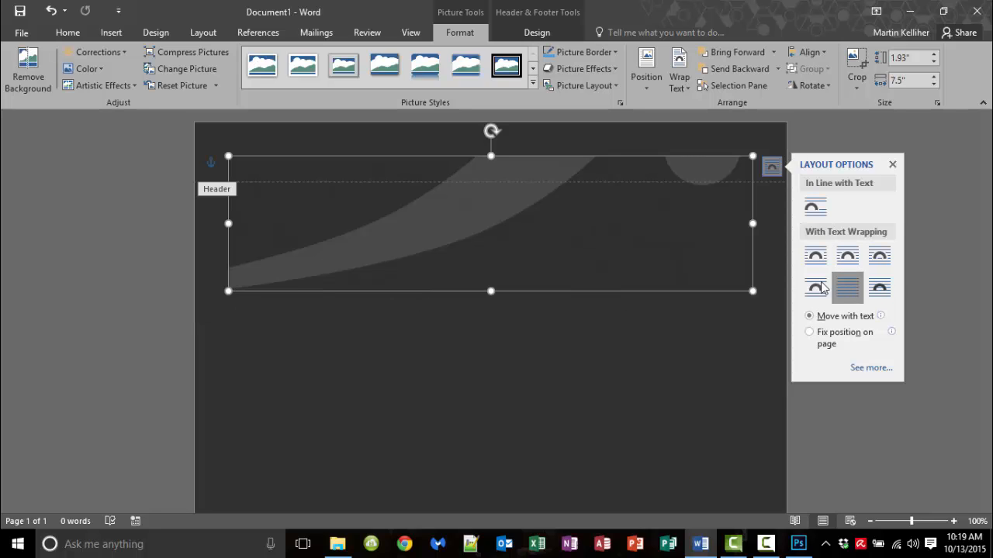
pyautogui.moveTo(465, 230); pyautogui.dragTo(468, 194)
pyautogui.moveTo(227, 257); pyautogui.dragTo(194, 264)
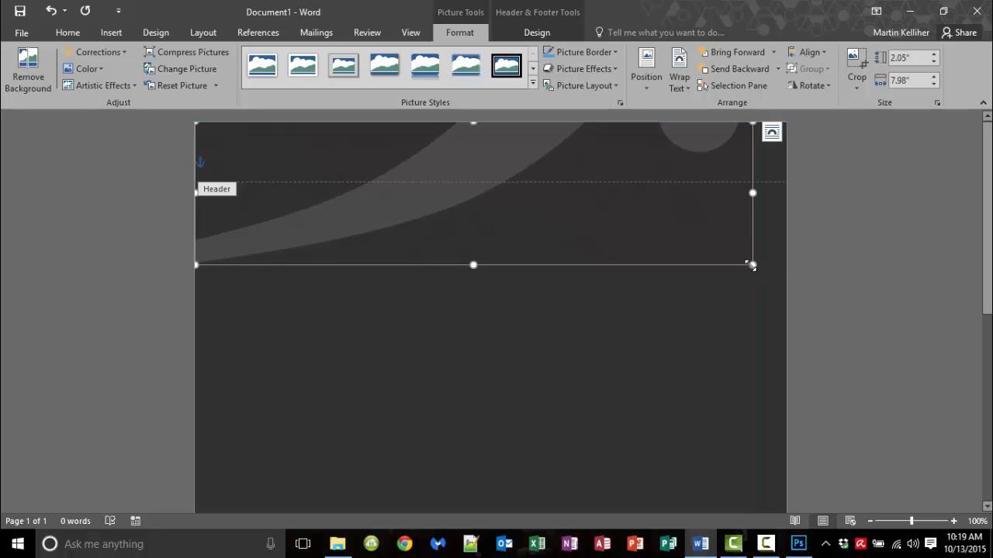
pyautogui.moveTo(751, 265); pyautogui.dragTo(786, 259)
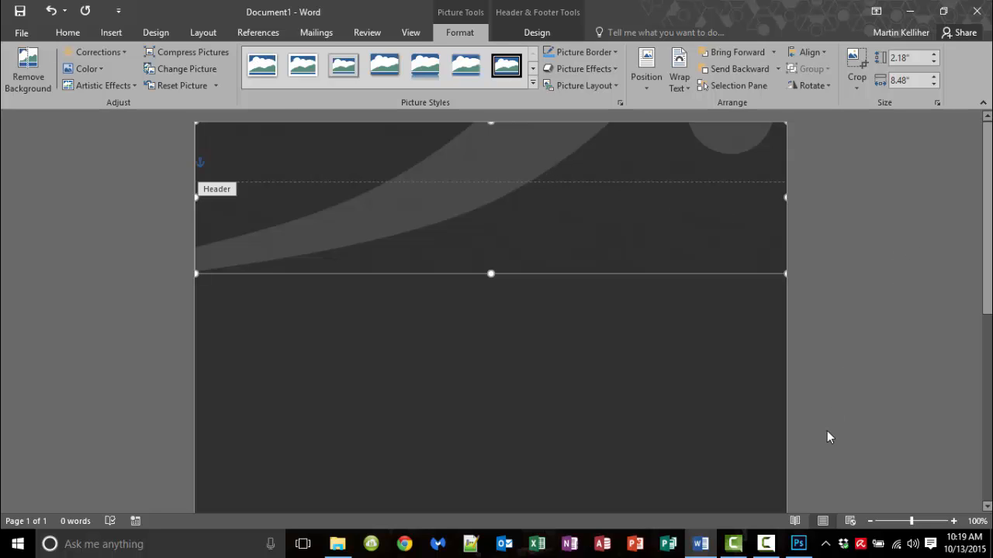
# Step: Inspect the header bg and background layers of hess resume.psd in Photoshop, then return to Word
pyautogui.click(799, 546)
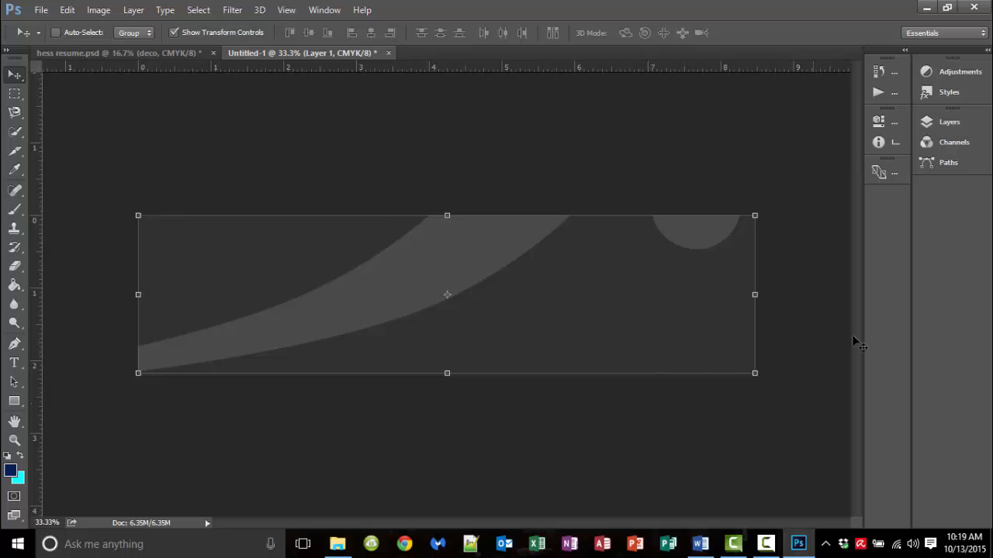
pyautogui.click(174, 53)
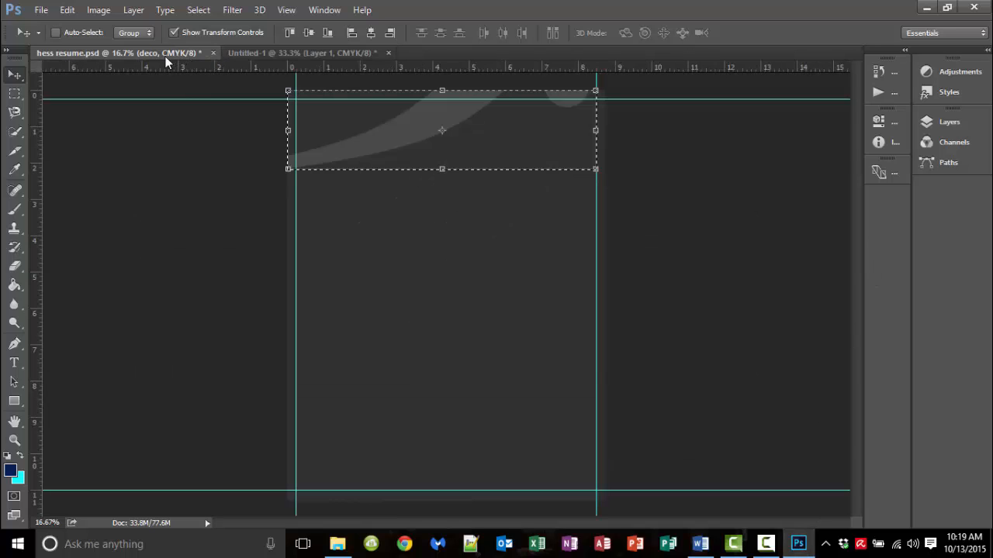
pyautogui.click(930, 126)
pyautogui.click(748, 326)
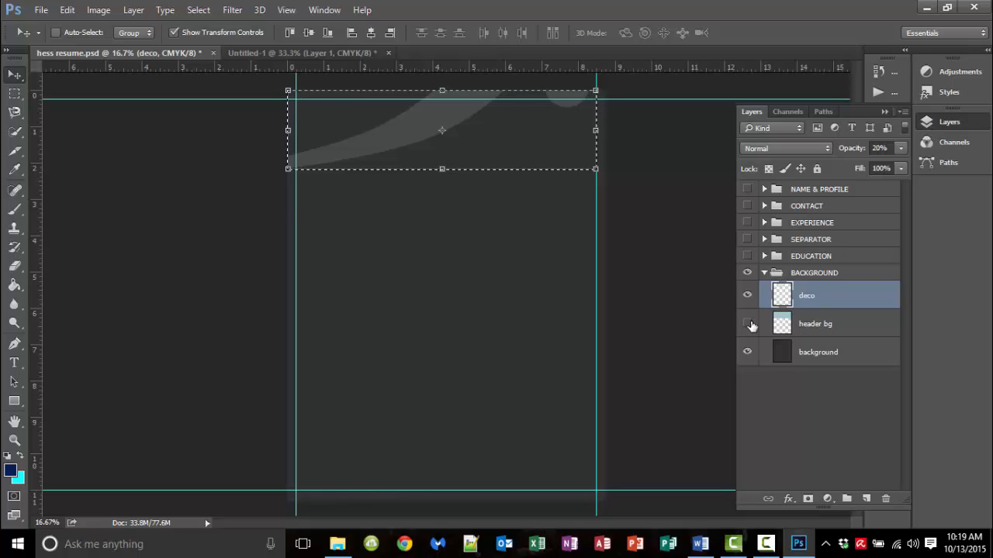
pyautogui.click(748, 353)
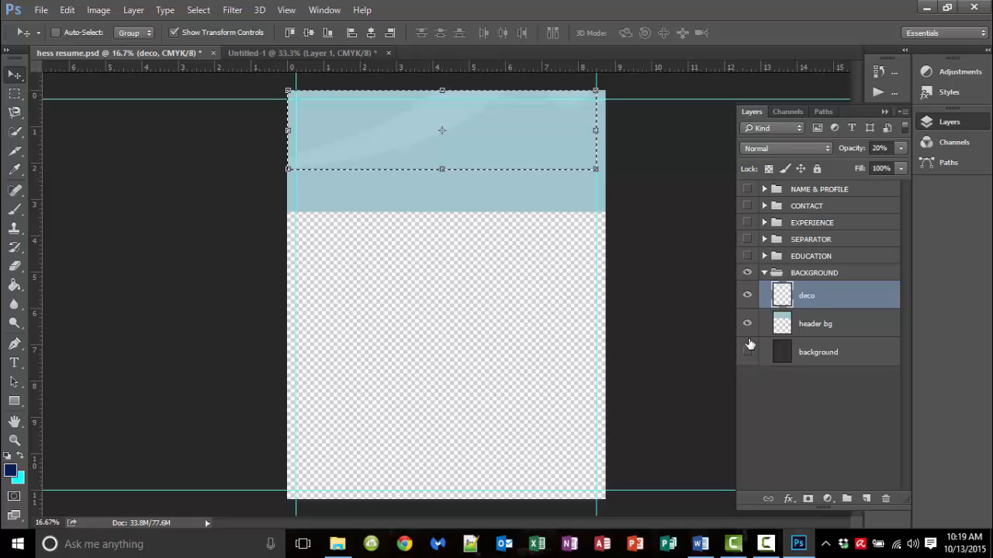
pyautogui.click(747, 353)
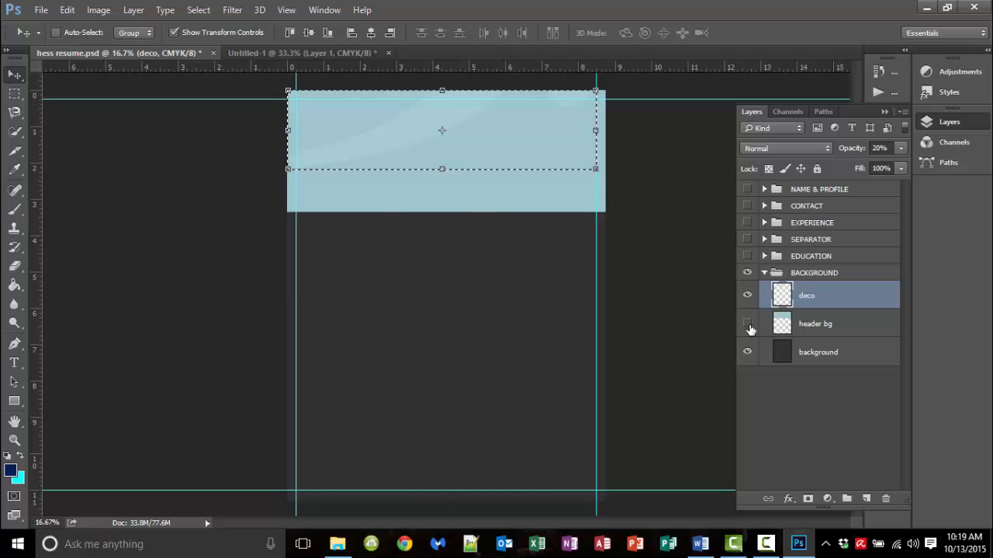
pyautogui.click(747, 325)
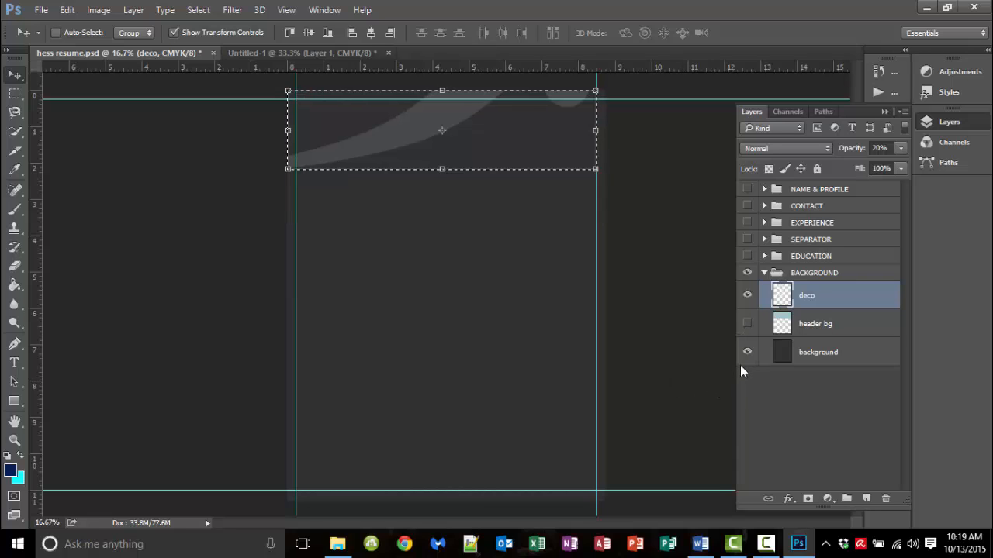
pyautogui.click(701, 546)
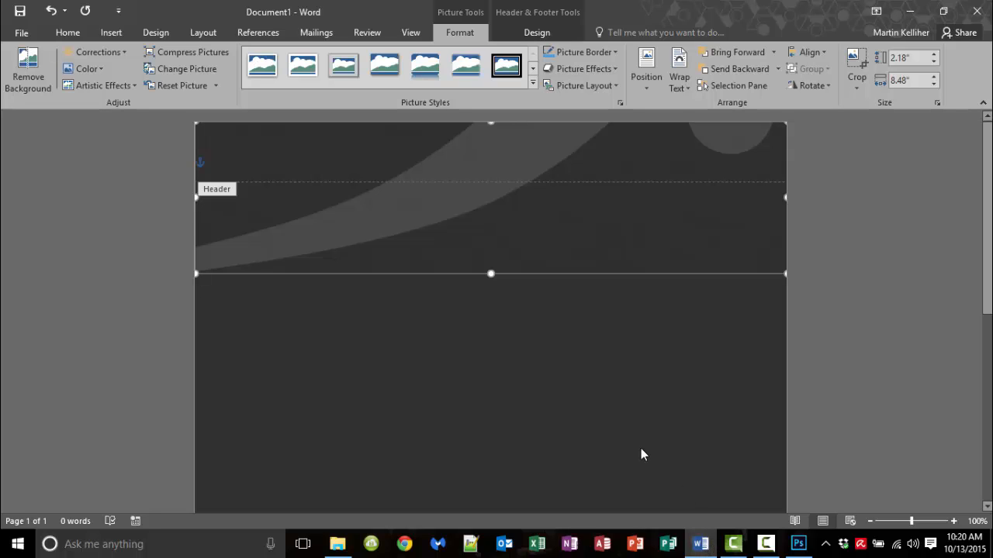
# Step: Zoom out to 55% and begin typing the person's name at the header's top-left
pyautogui.click(894, 522)
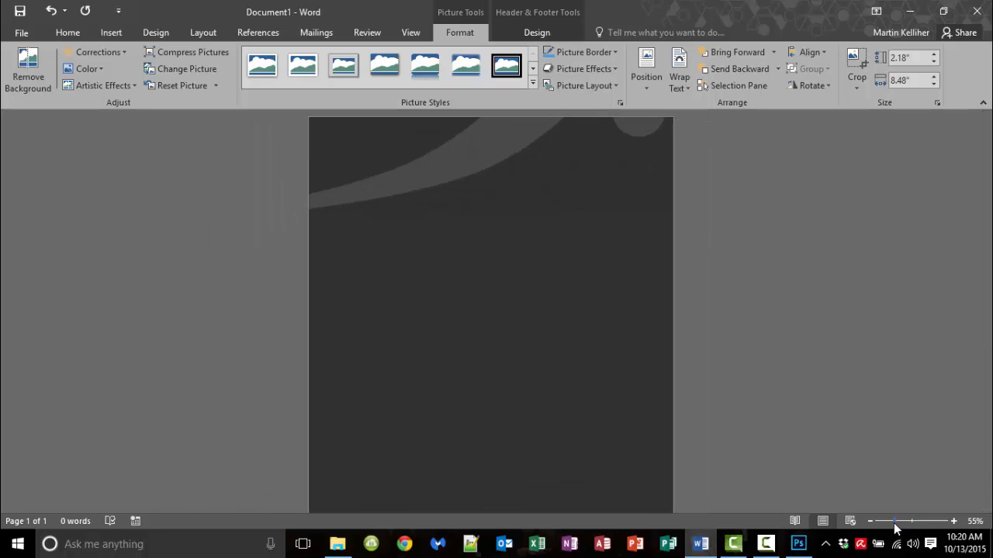
pyautogui.click(799, 545)
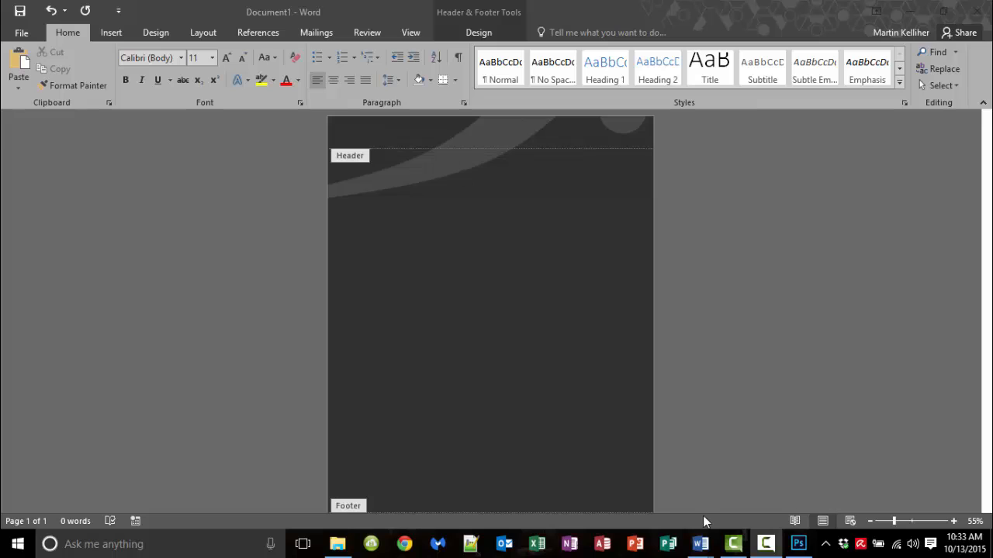
pyautogui.click(358, 141)
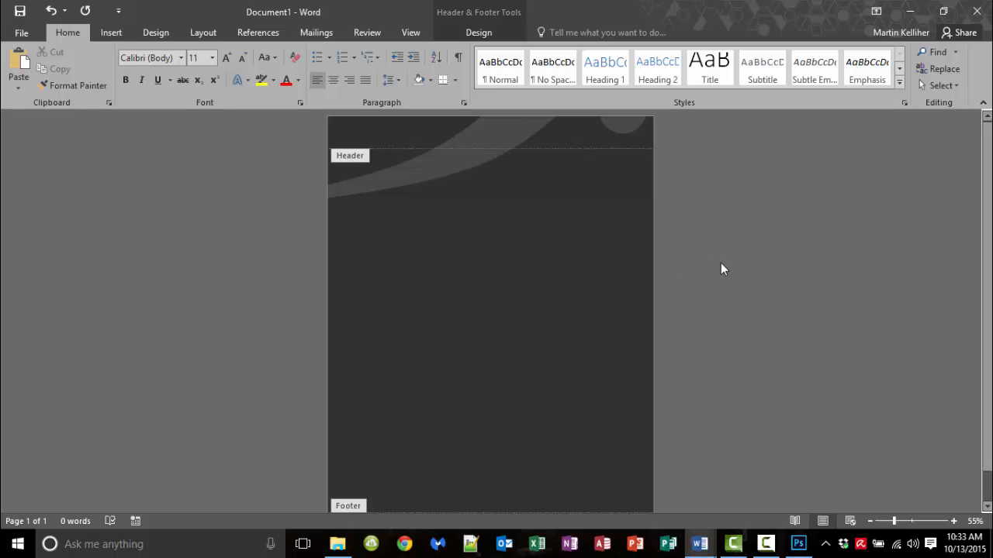
# Step: Enlarge the header name to 48 pt and right-align it
pyautogui.moveTo(377, 142); pyautogui.dragTo(322, 147)
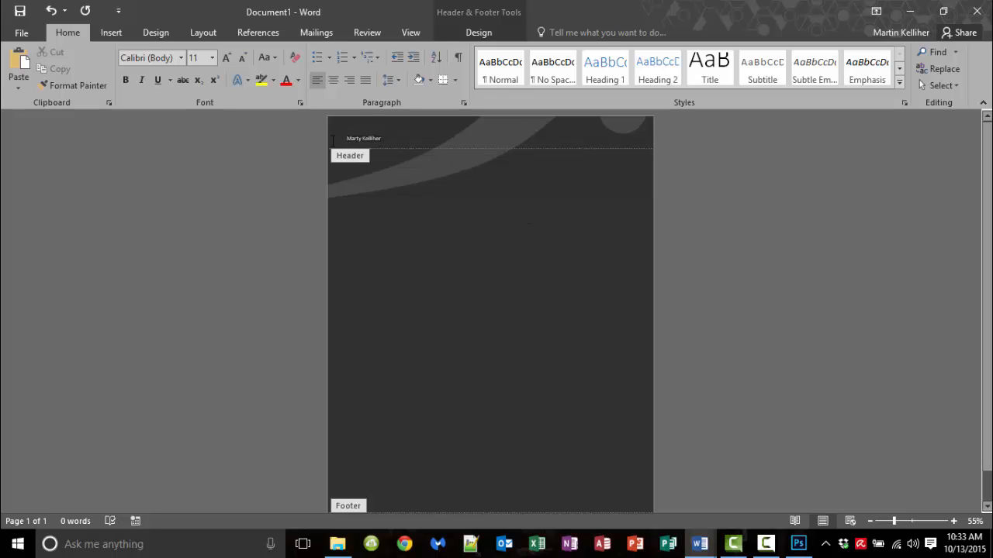
pyautogui.click(225, 58)
pyautogui.click(226, 58)
pyautogui.click(225, 58)
pyautogui.click(226, 59)
pyautogui.click(225, 58)
pyautogui.click(225, 58)
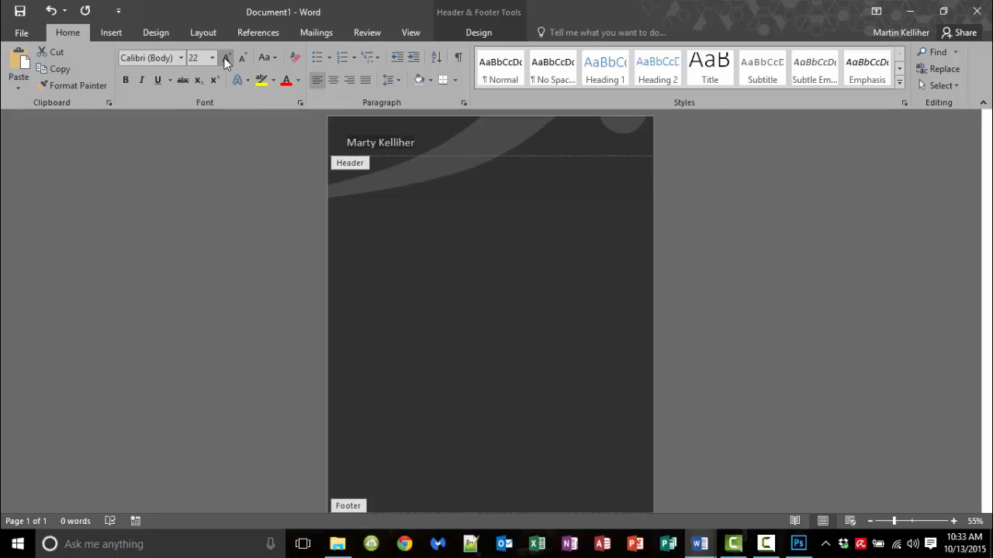
pyautogui.click(226, 58)
pyautogui.click(225, 58)
pyautogui.click(225, 58)
pyautogui.click(226, 59)
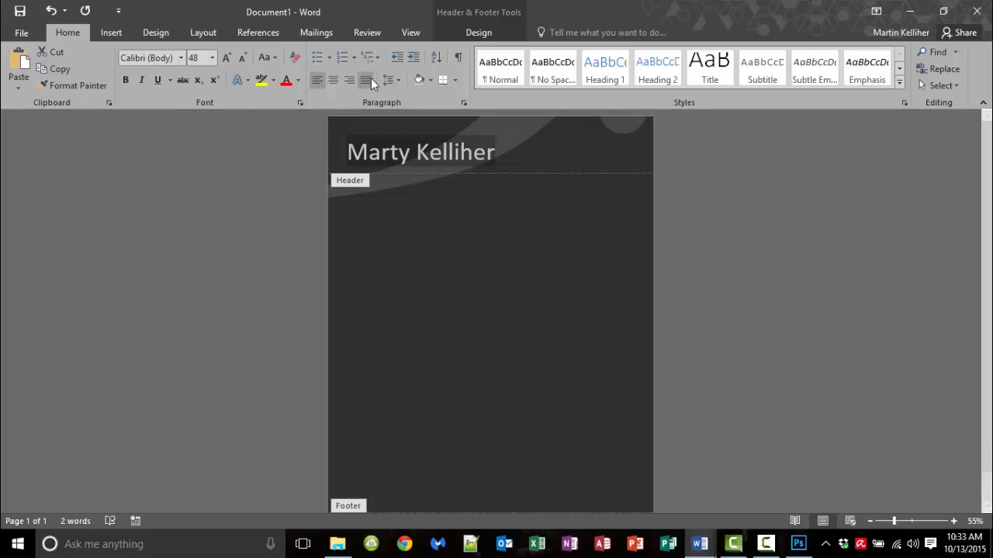
pyautogui.click(349, 81)
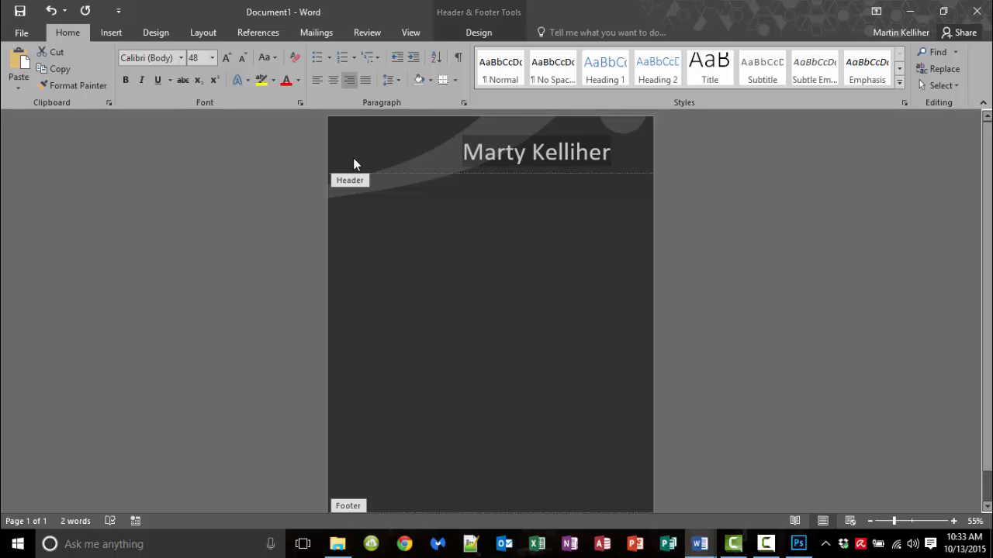
# Step: Remove the trailing space after the name and the empty line below it
pyautogui.click(627, 158)
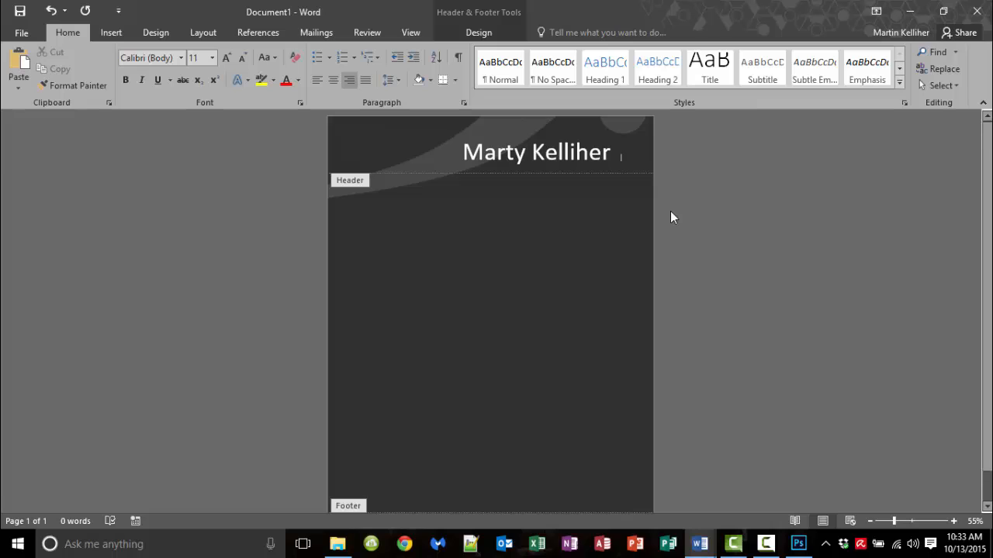
pyautogui.press('BackSpace')
pyautogui.press('Delete')
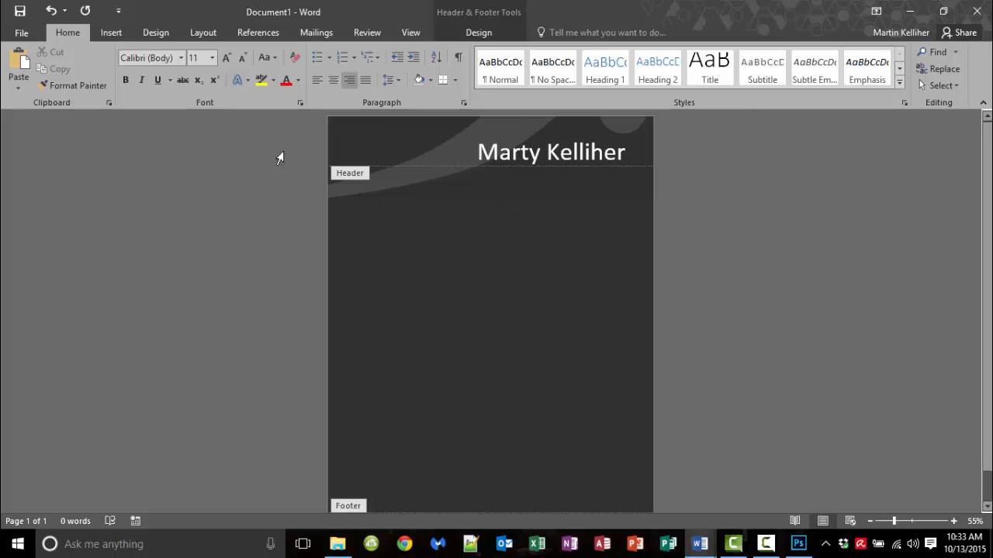
# Step: In Photoshop, show header bg, check NAME & PROFILE, hide the BACKGROUND group, then return to Document1
pyautogui.click(799, 545)
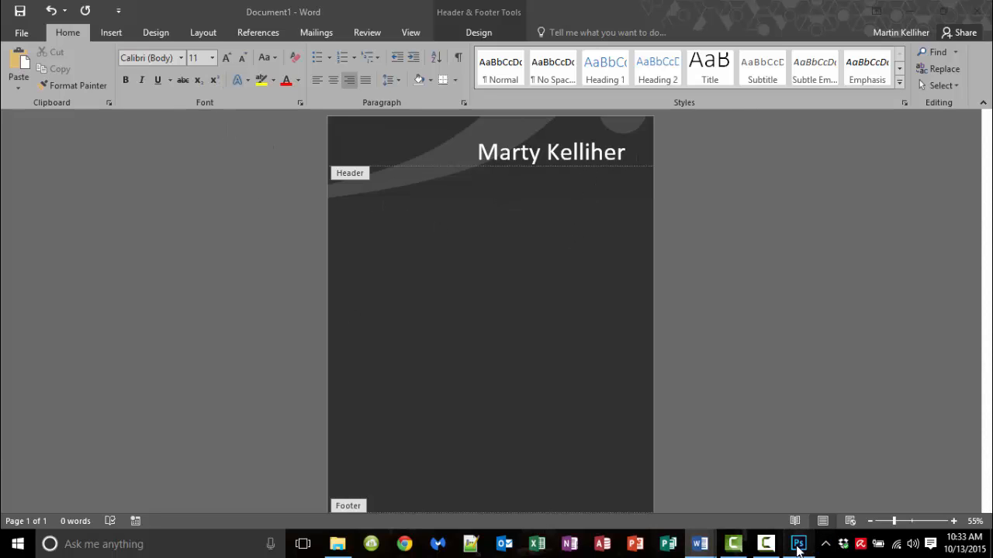
pyautogui.click(745, 325)
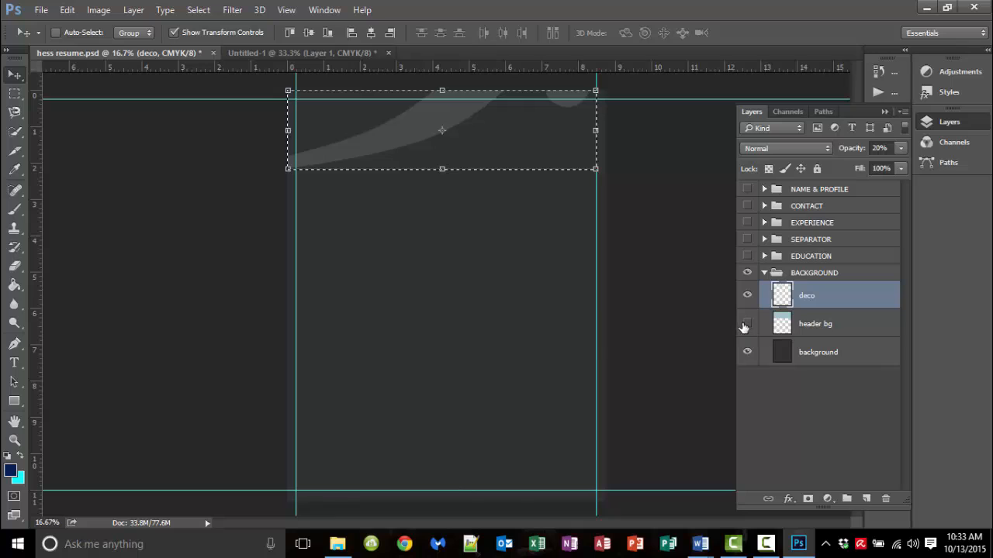
pyautogui.click(746, 325)
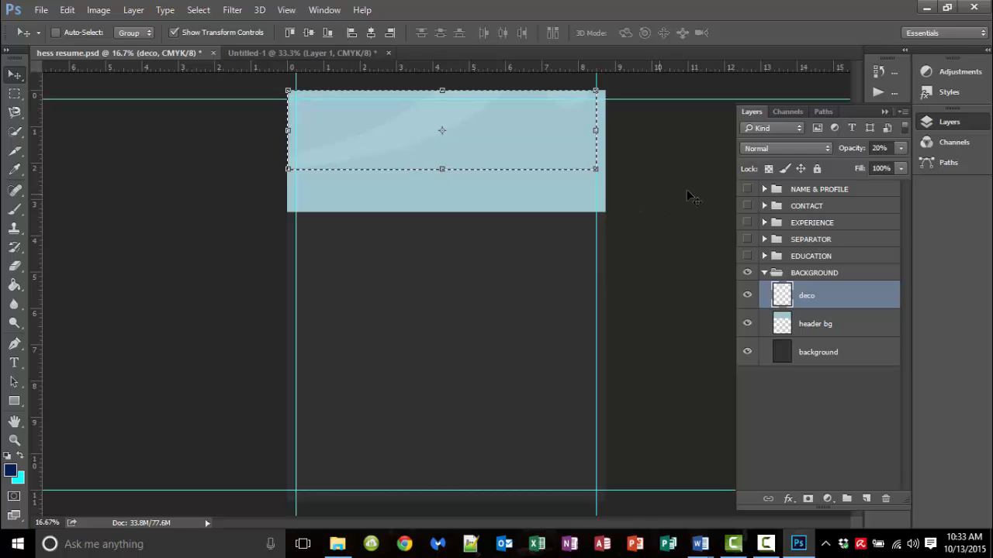
pyautogui.click(748, 189)
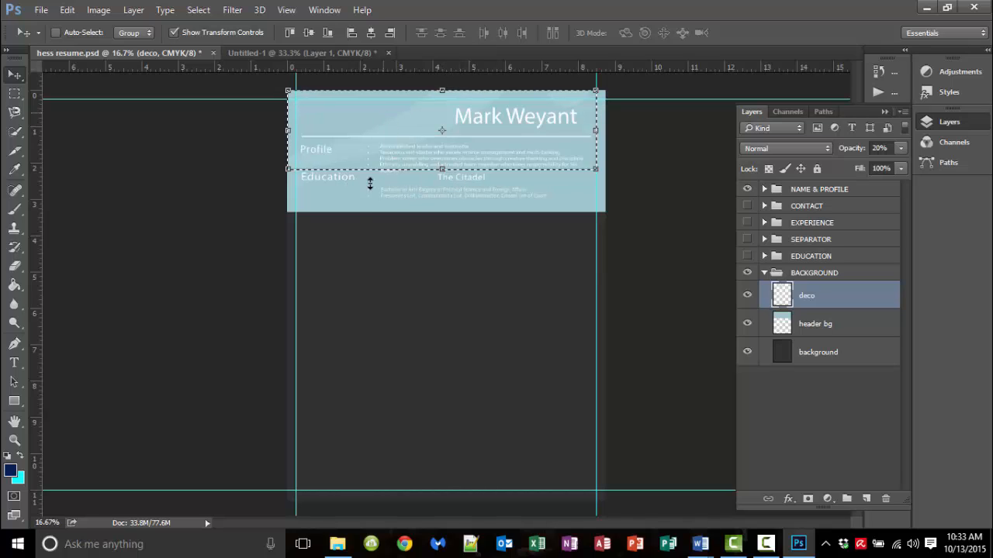
pyautogui.click(746, 190)
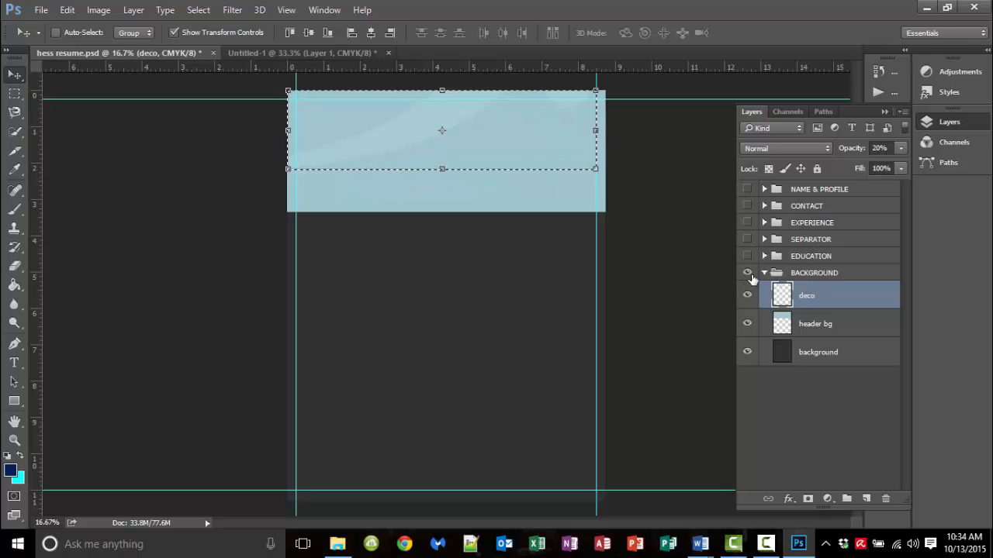
pyautogui.click(747, 273)
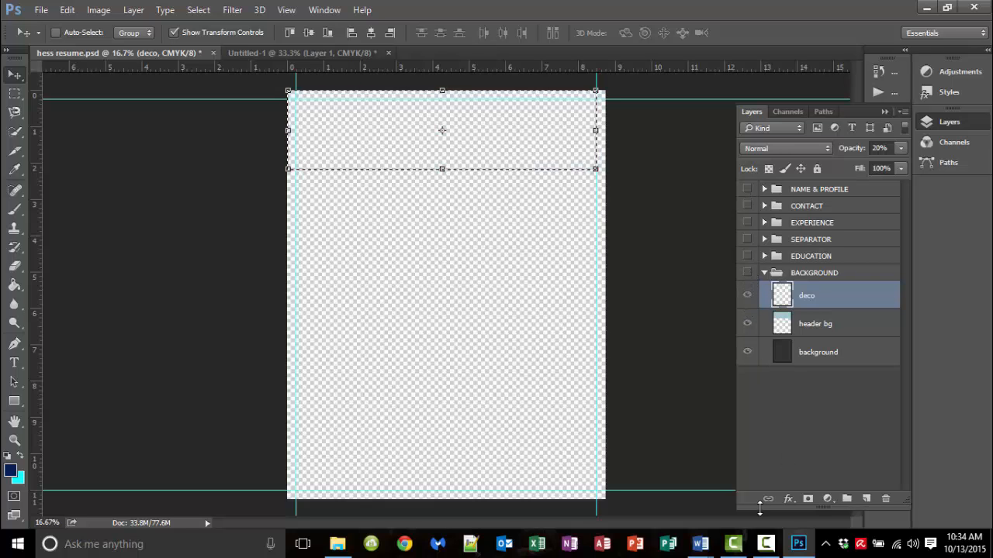
pyautogui.click(696, 553)
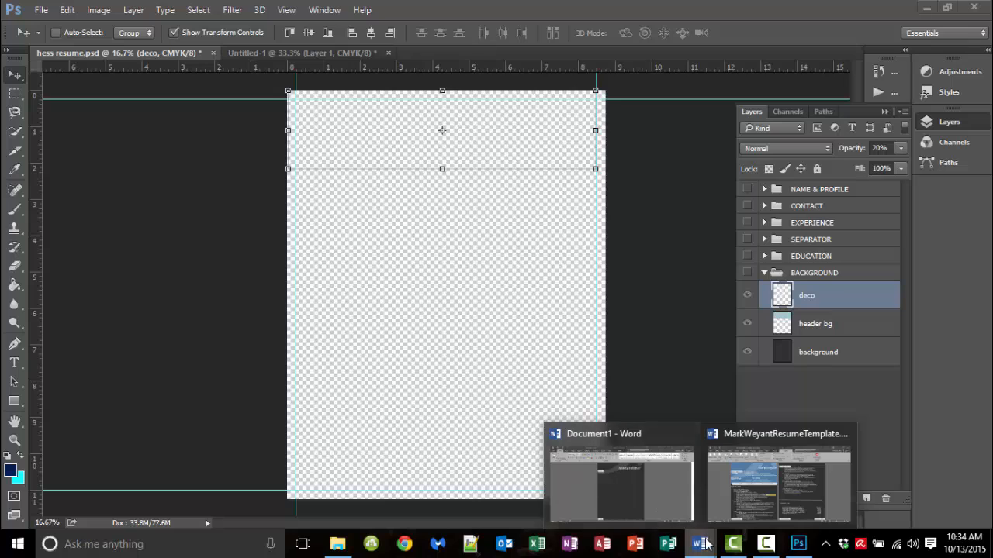
pyautogui.click(650, 495)
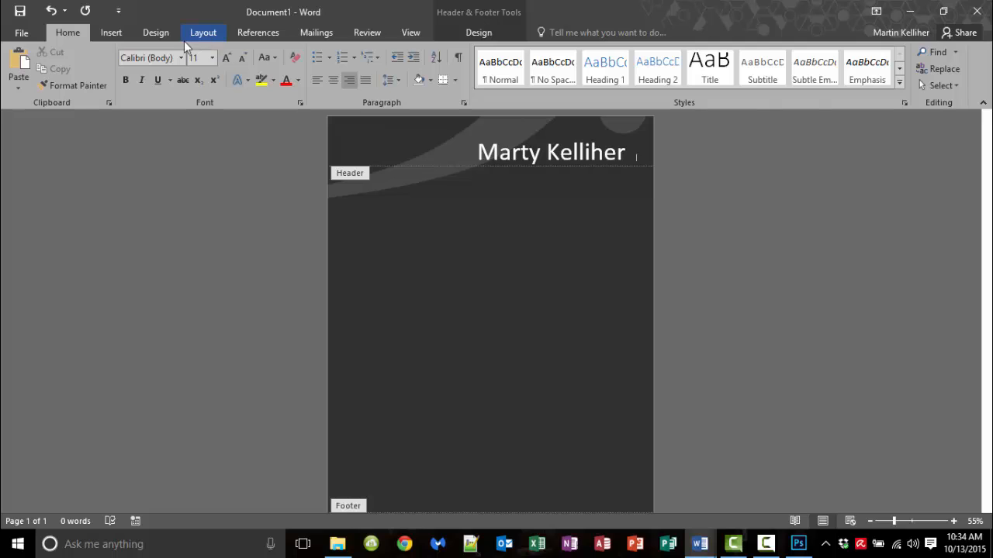
# Step: Draw a 3.32" by 8.47" rectangle from the page's top-left corner across the header
pyautogui.click(118, 35)
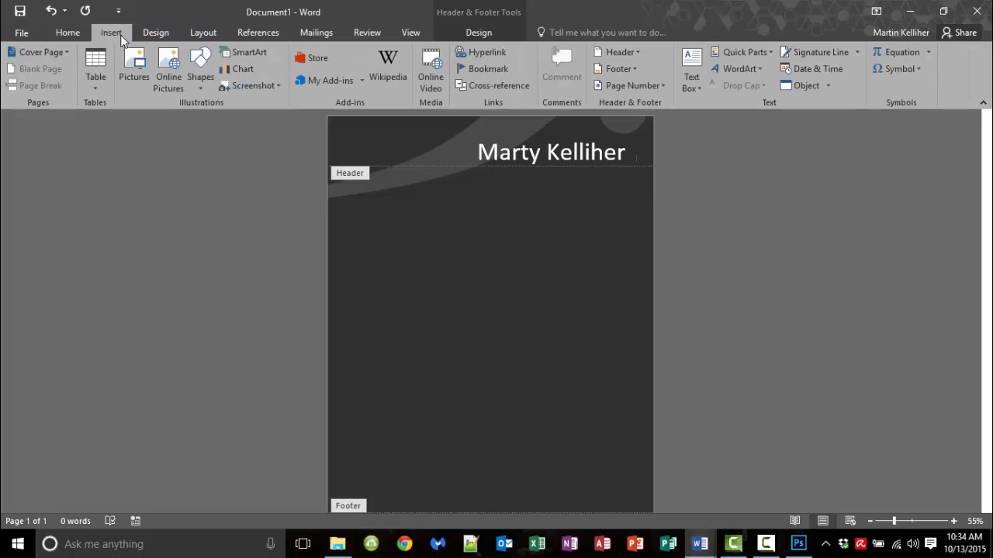
pyautogui.click(199, 72)
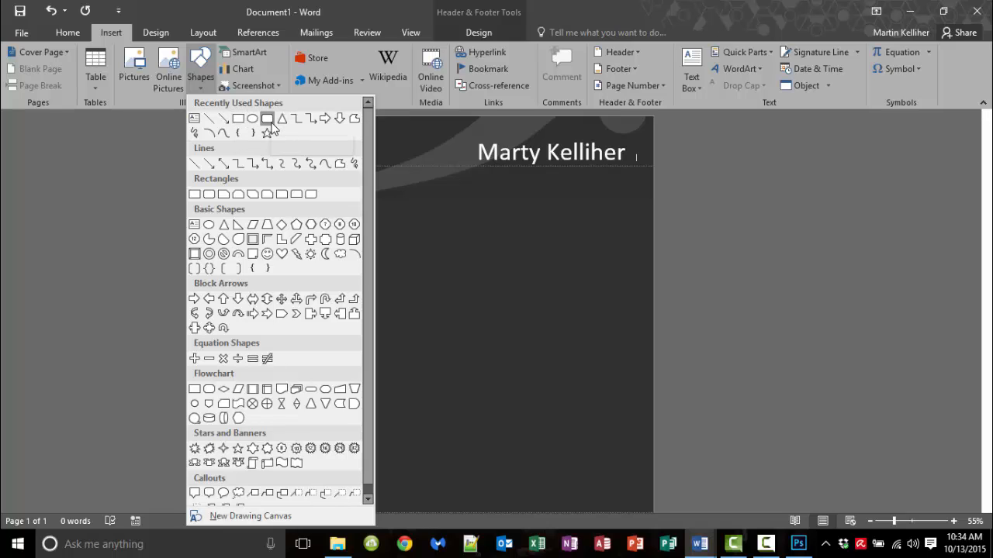
pyautogui.click(239, 122)
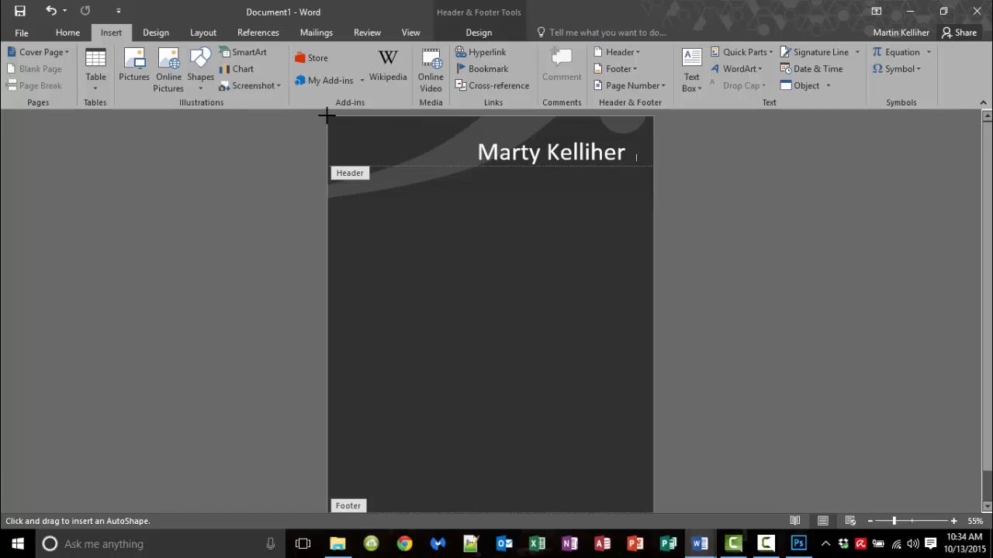
pyautogui.moveTo(326, 115)
pyautogui.mouseDown()
pyautogui.moveTo(361, 197)
pyautogui.moveTo(390, 230)
pyautogui.moveTo(653, 244)
pyautogui.mouseUp()
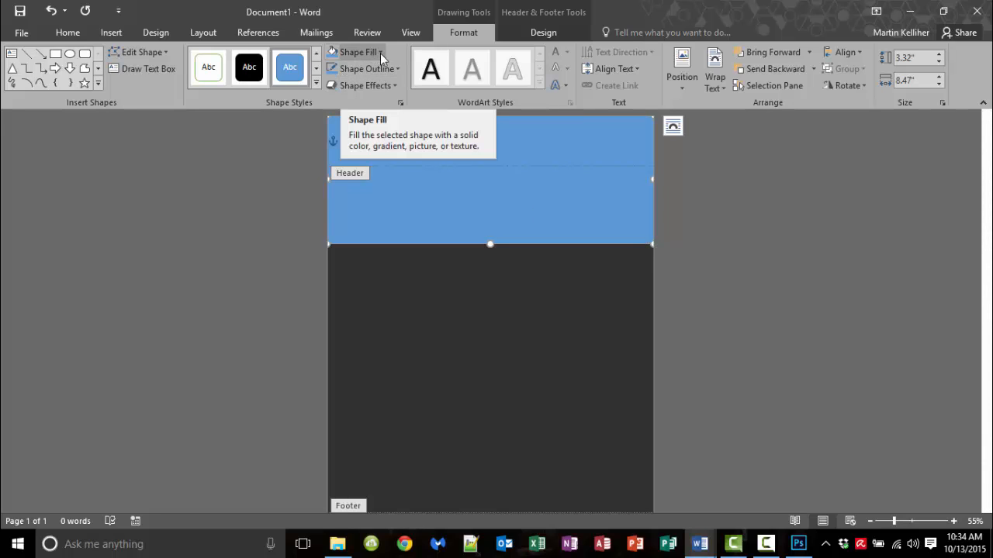
# Step: Fill the header rectangle with dark blue RGB 42/105/162 at 65% transparency
pyautogui.click(375, 52)
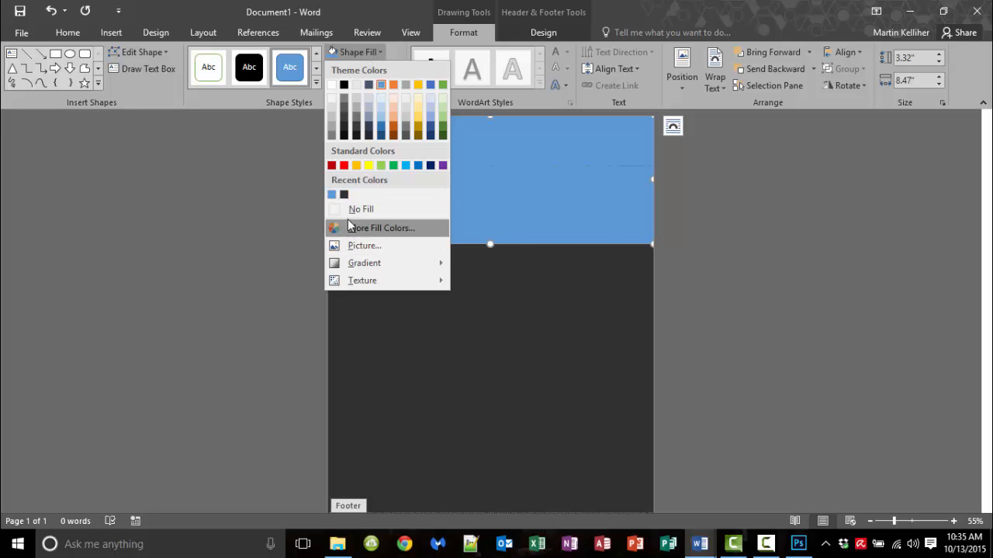
pyautogui.moveTo(372, 285)
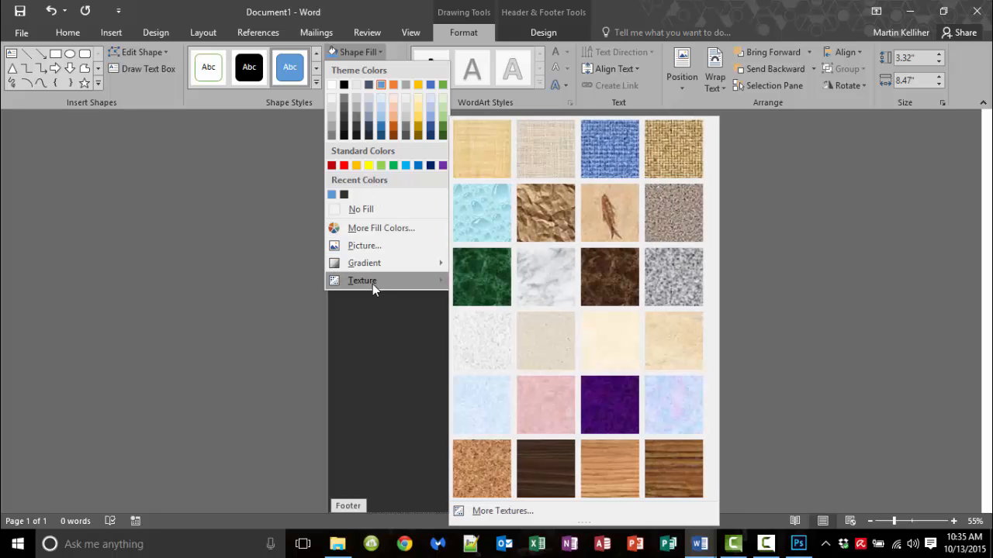
pyautogui.click(363, 231)
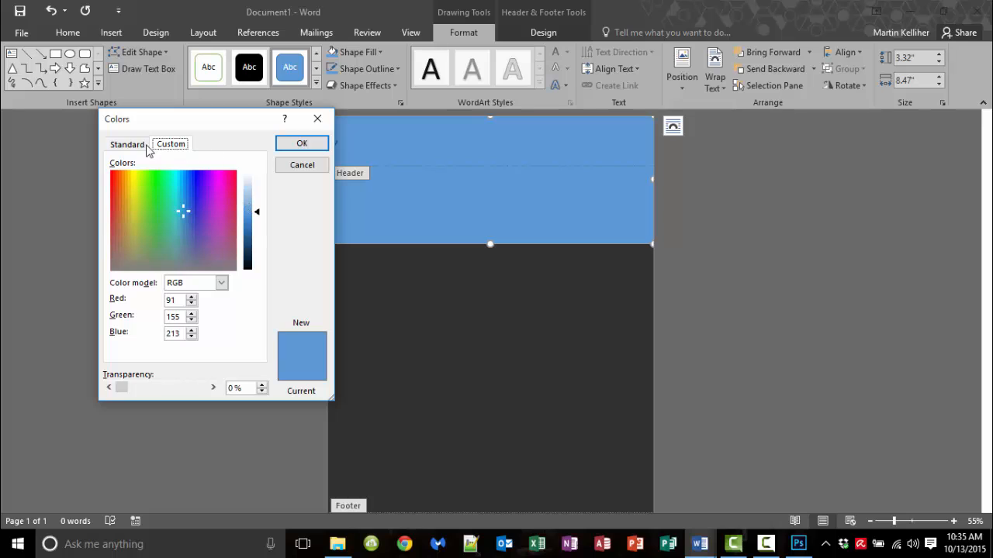
pyautogui.click(126, 144)
pyautogui.click(170, 144)
pyautogui.moveTo(257, 216); pyautogui.dragTo(249, 237)
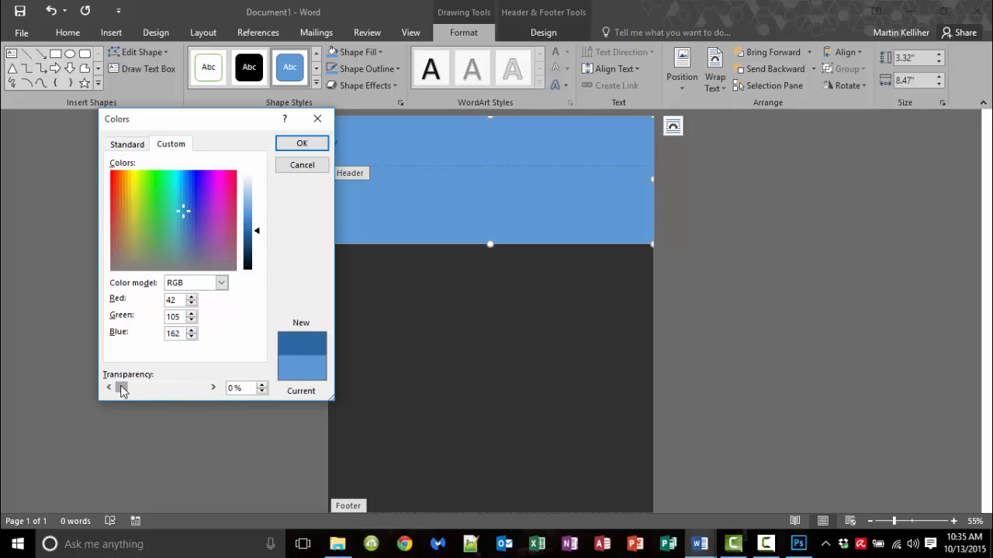
pyautogui.moveTo(121, 391); pyautogui.dragTo(173, 394)
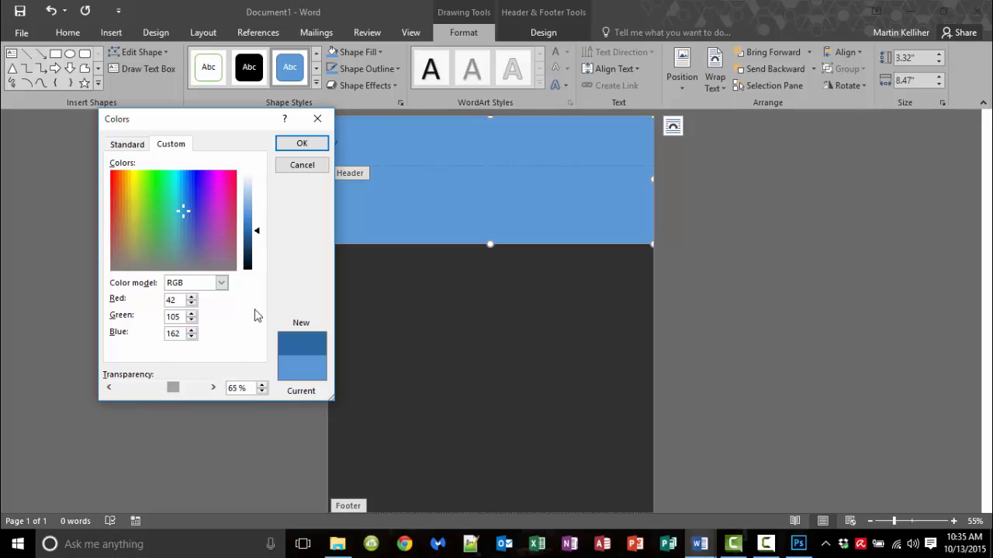
pyautogui.click(302, 144)
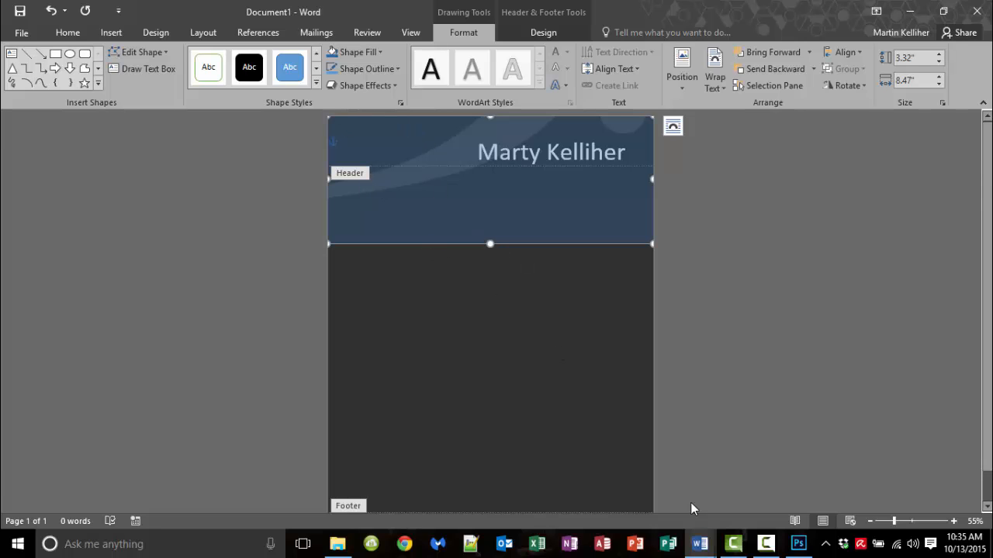
# Step: In Photoshop, turn on the NAME & PROFILE, BACKGROUND, SEPARATOR and CONTACT layer groups
pyautogui.click(798, 543)
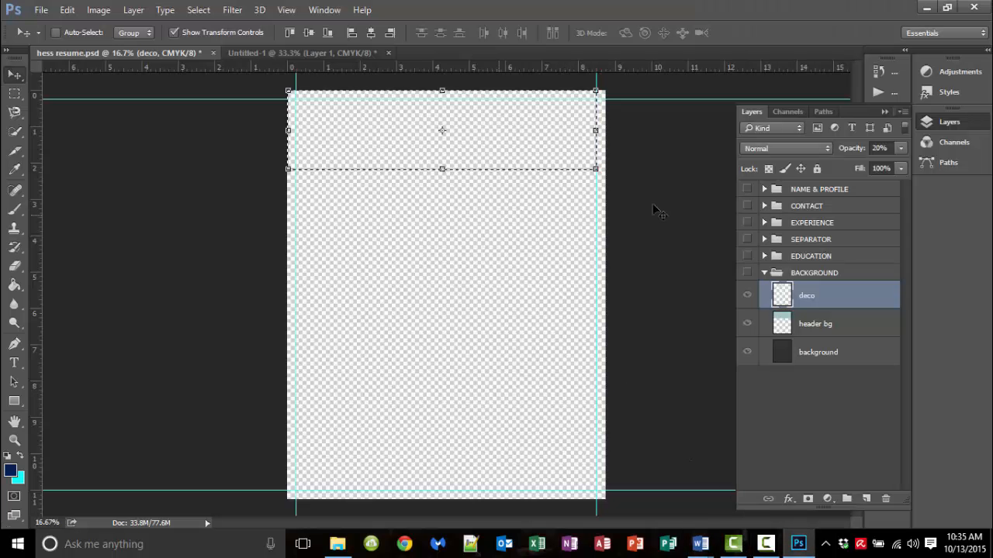
pyautogui.click(747, 189)
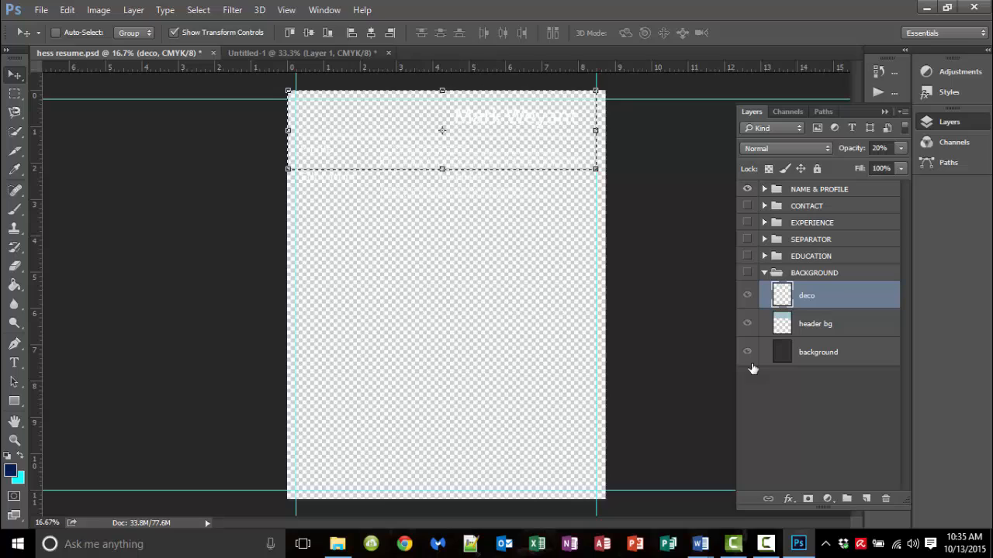
pyautogui.click(748, 322)
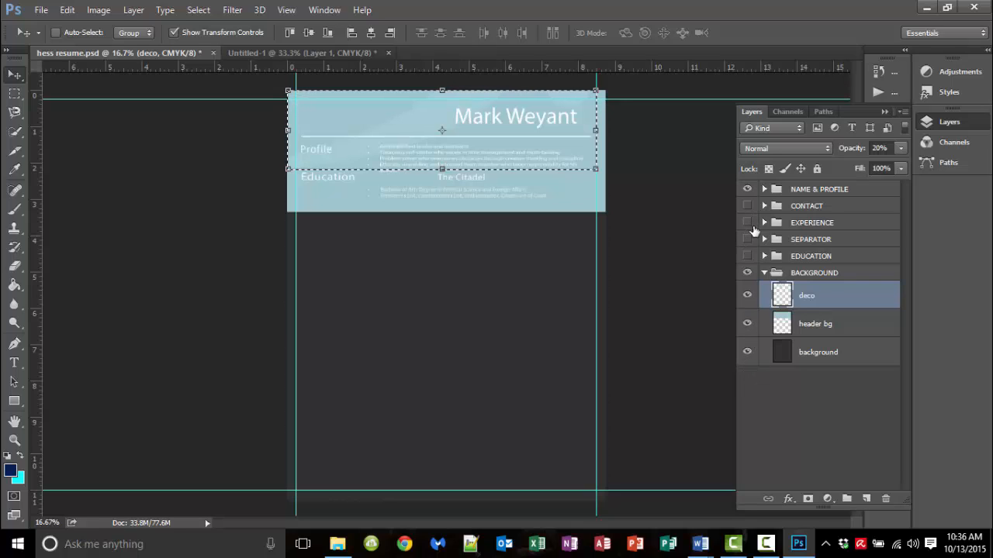
pyautogui.click(749, 239)
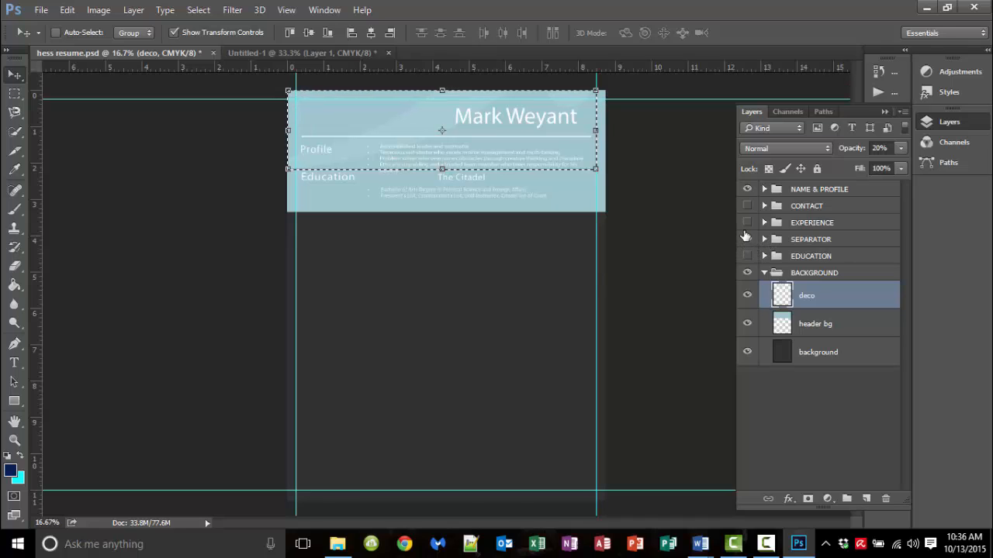
pyautogui.click(747, 206)
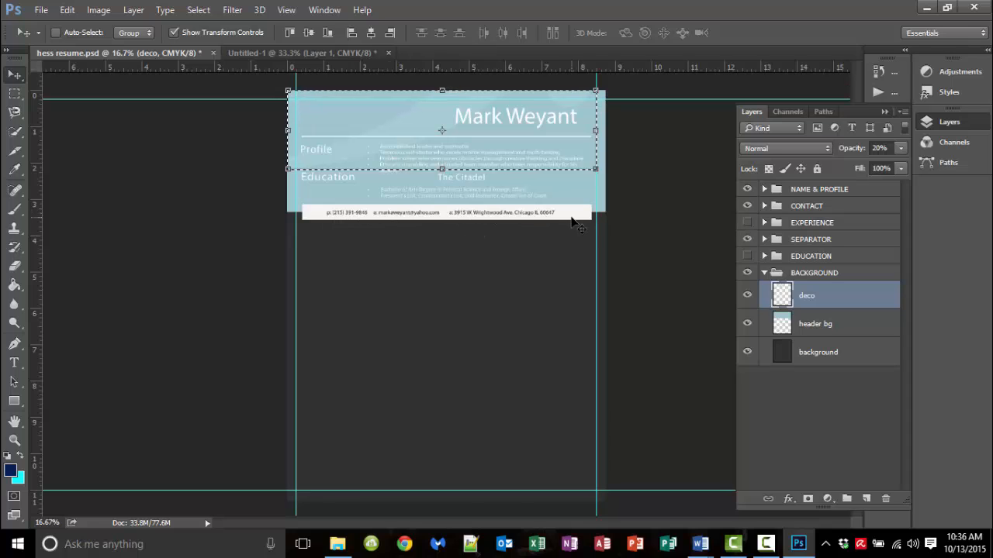
# Step: Hide and re-show the CONTACT through header bg layers, then bring Word to the front
pyautogui.moveTo(746, 203); pyautogui.dragTo(745, 392)
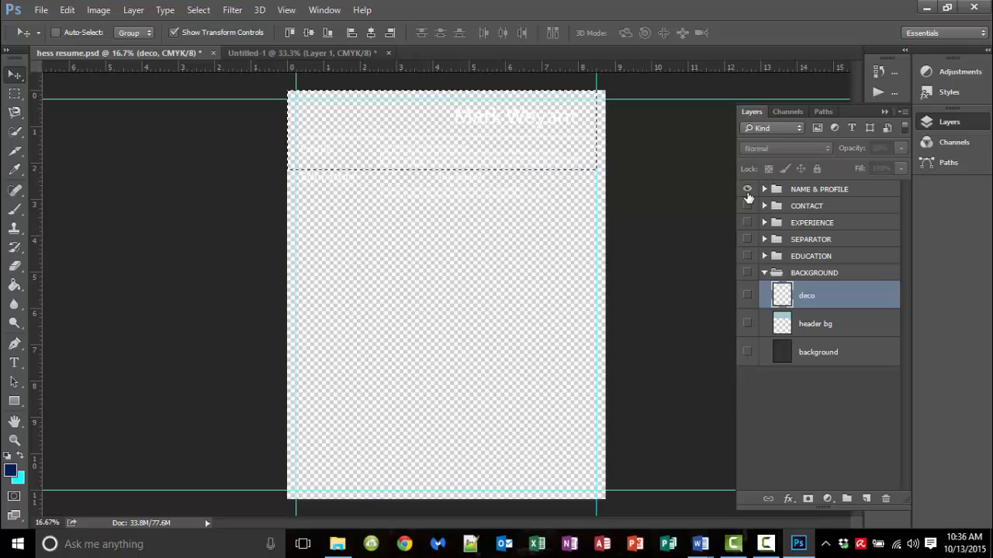
pyautogui.moveTo(746, 203); pyautogui.dragTo(741, 377)
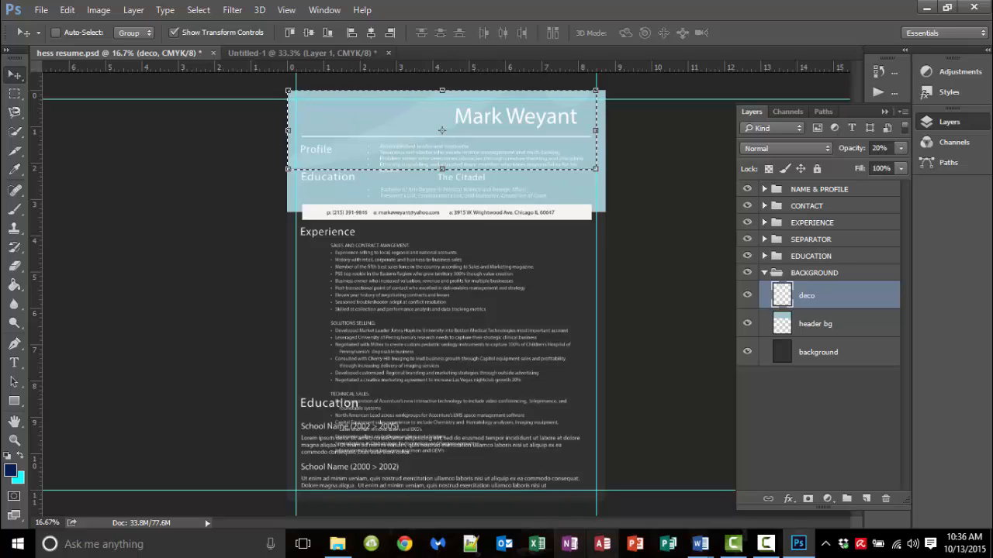
pyautogui.moveTo(702, 551)
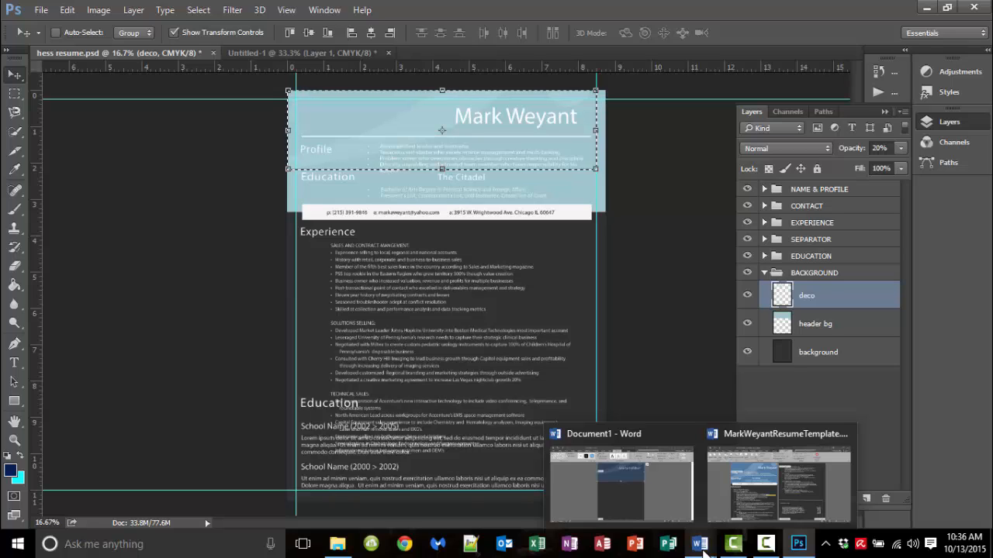
pyautogui.click(702, 549)
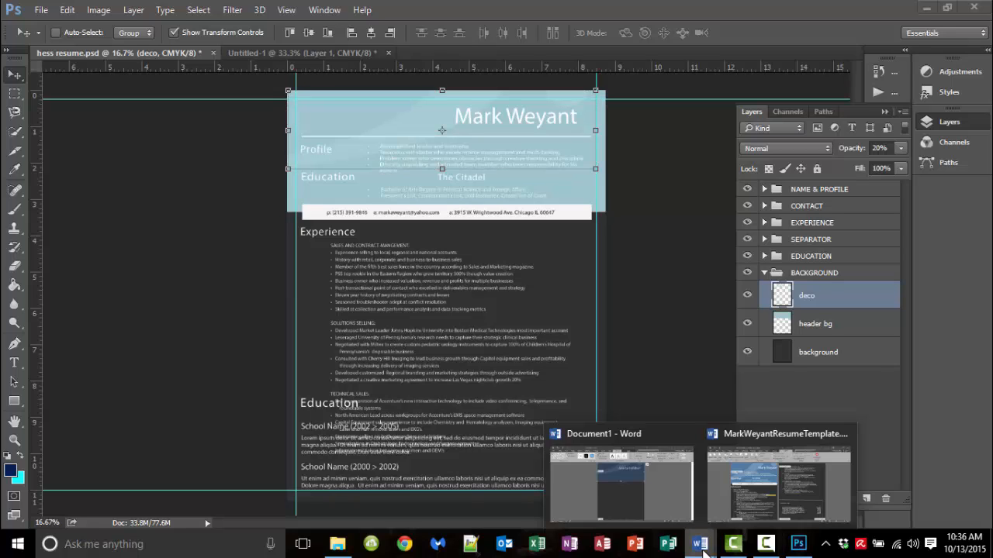
pyautogui.click(703, 553)
# Step: Return to Document1 in Word and show the header rectangle's Shape Fill colour choices
pyautogui.click(702, 552)
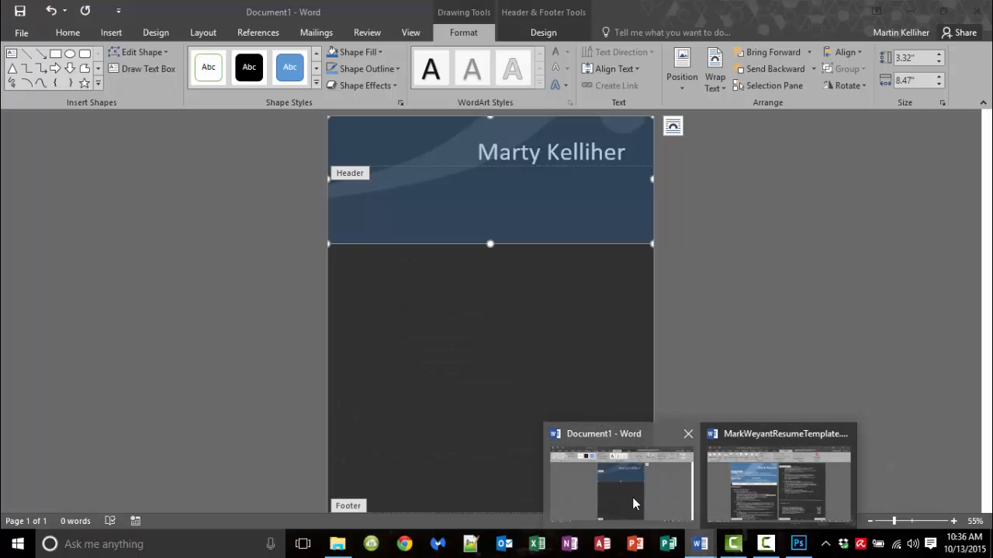
pyautogui.click(632, 497)
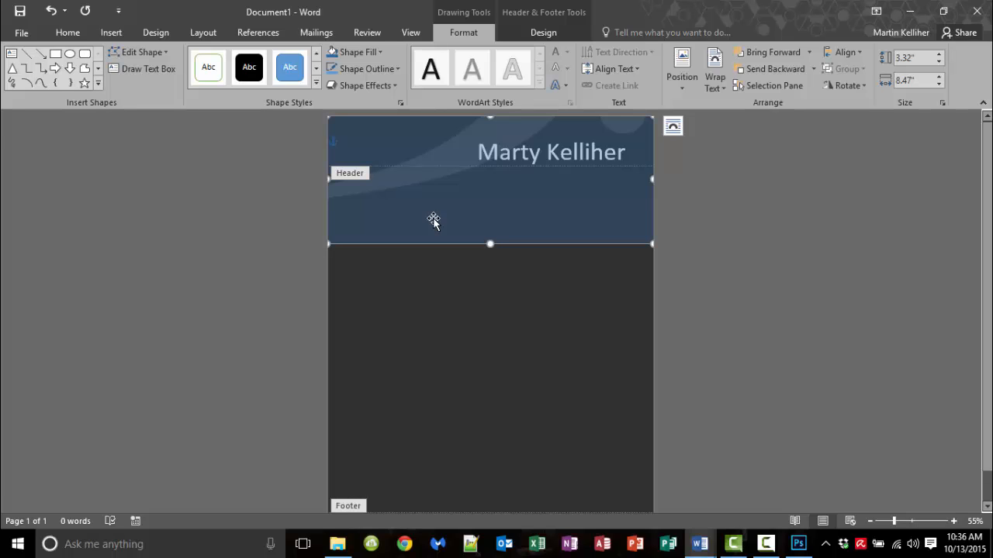
pyautogui.click(381, 55)
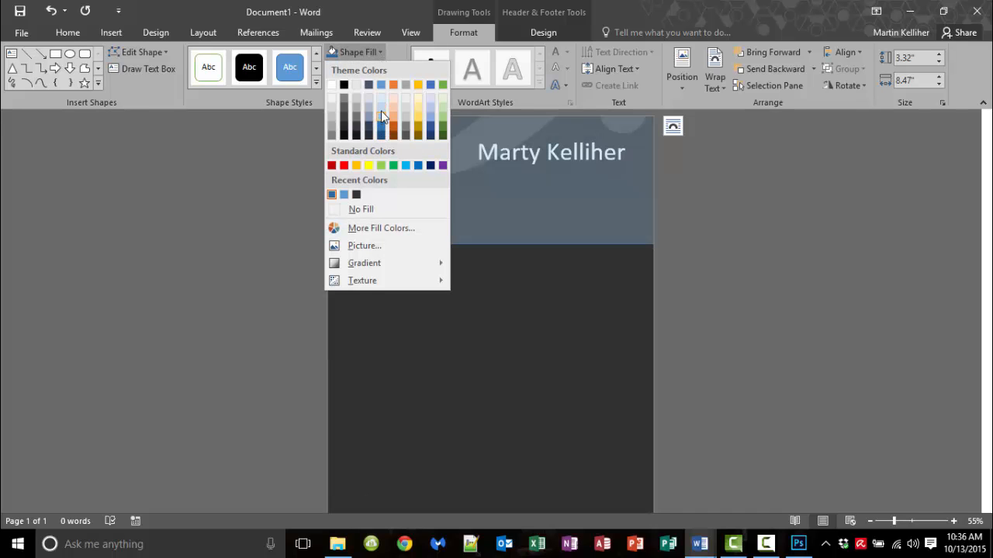
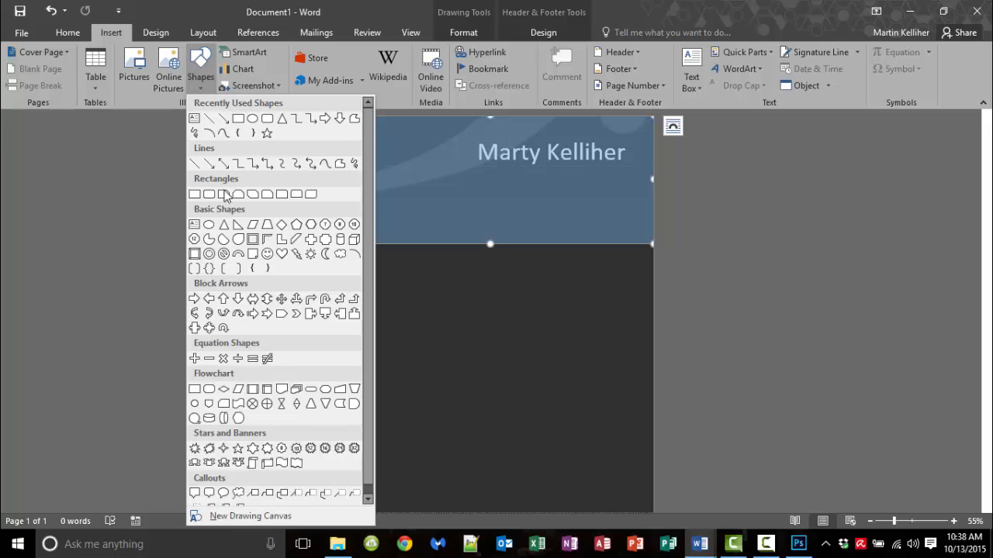
# Step: Draw a thin rectangle bar just below the blue header and stretch it to the page's left edge
pyautogui.click(195, 195)
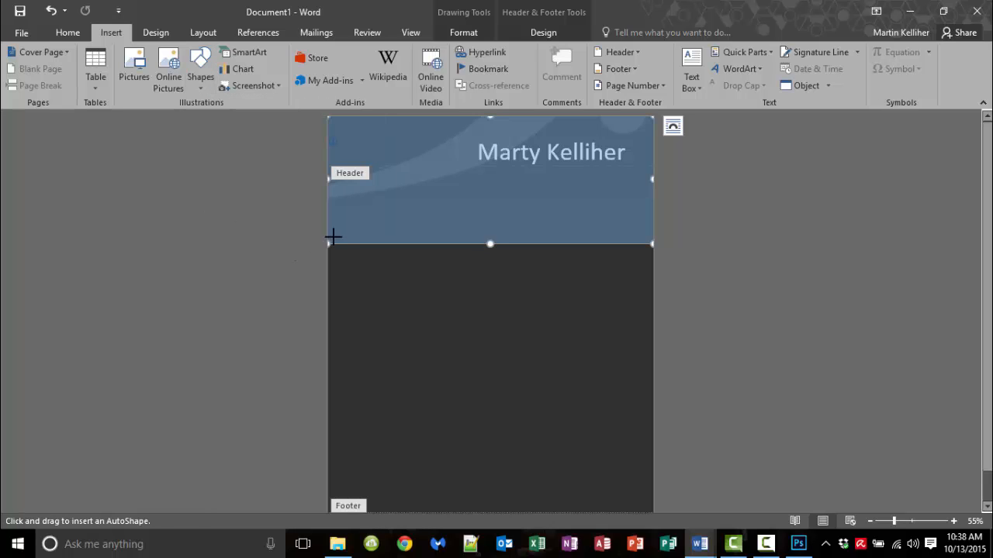
pyautogui.moveTo(345, 244)
pyautogui.mouseDown()
pyautogui.moveTo(345, 259)
pyautogui.moveTo(640, 264)
pyautogui.mouseUp()
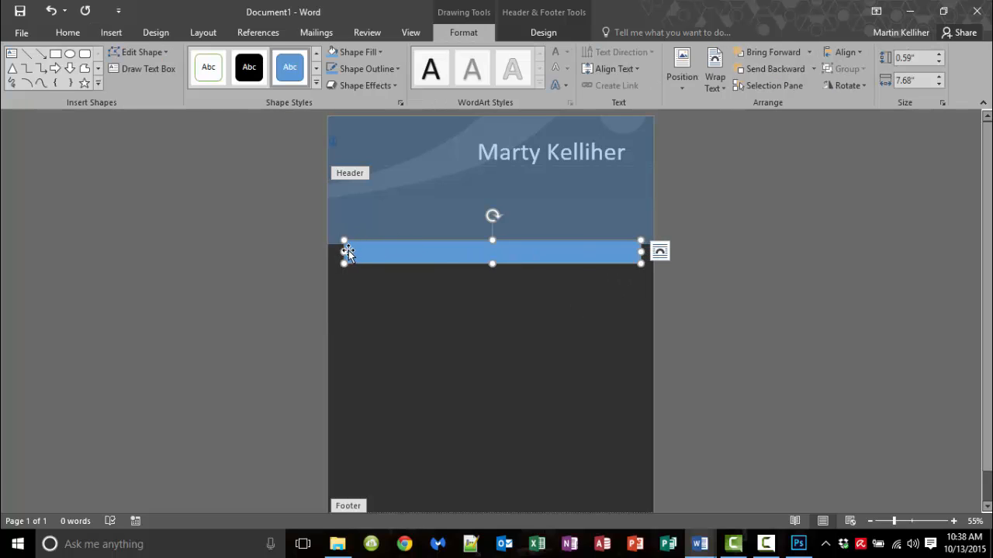
pyautogui.moveTo(344, 251); pyautogui.dragTo(335, 251)
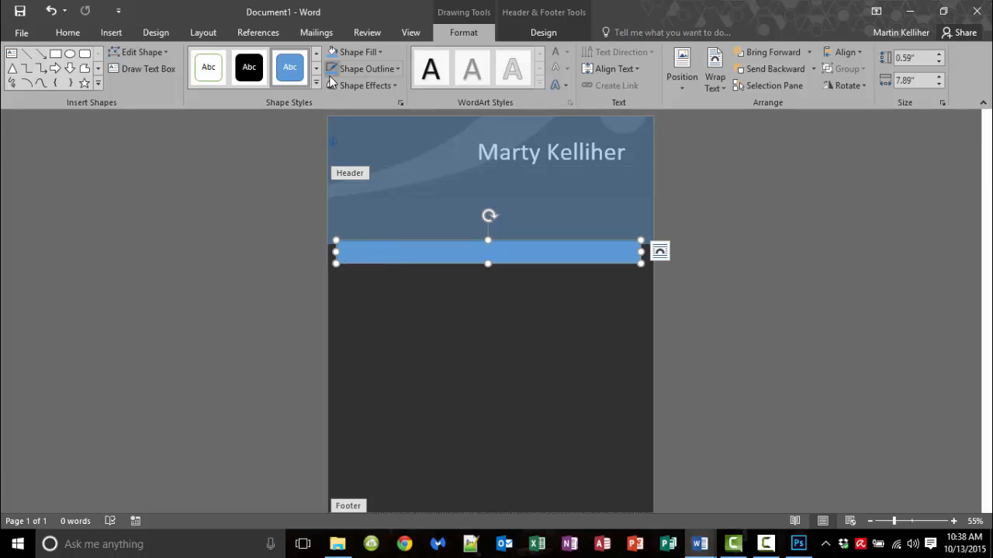
# Step: Fill the bar with white and start adding text inside it
pyautogui.click(380, 54)
pyautogui.click(330, 89)
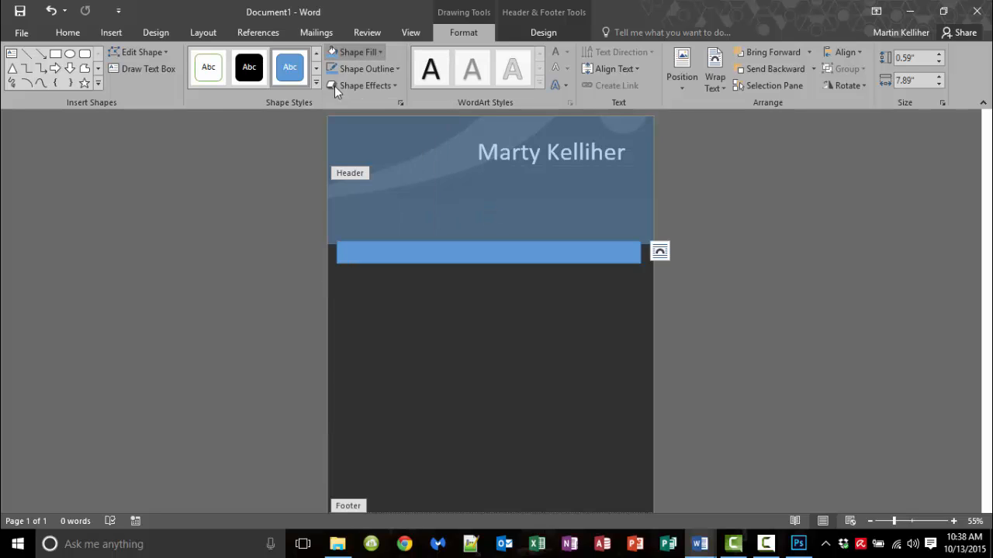
pyautogui.rightClick(375, 255)
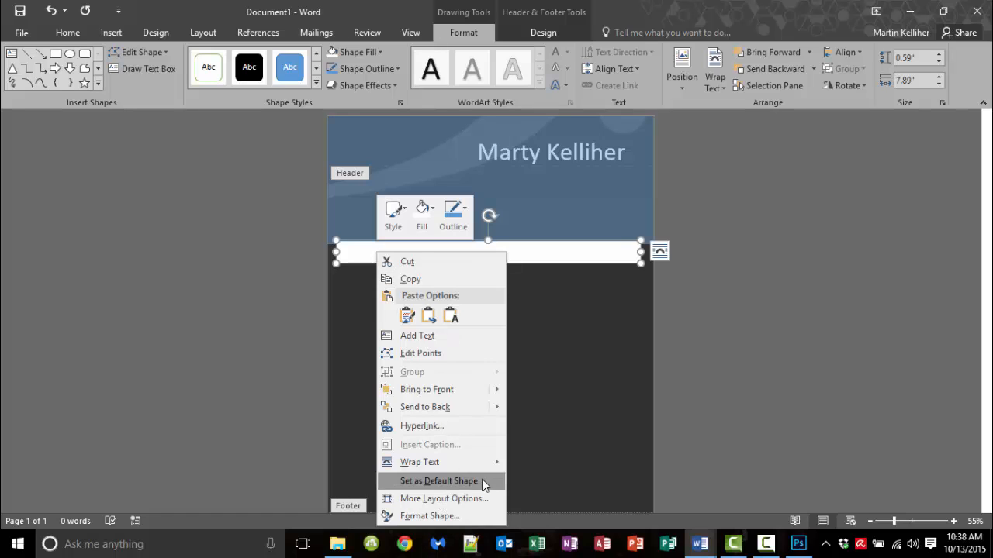
pyautogui.click(426, 335)
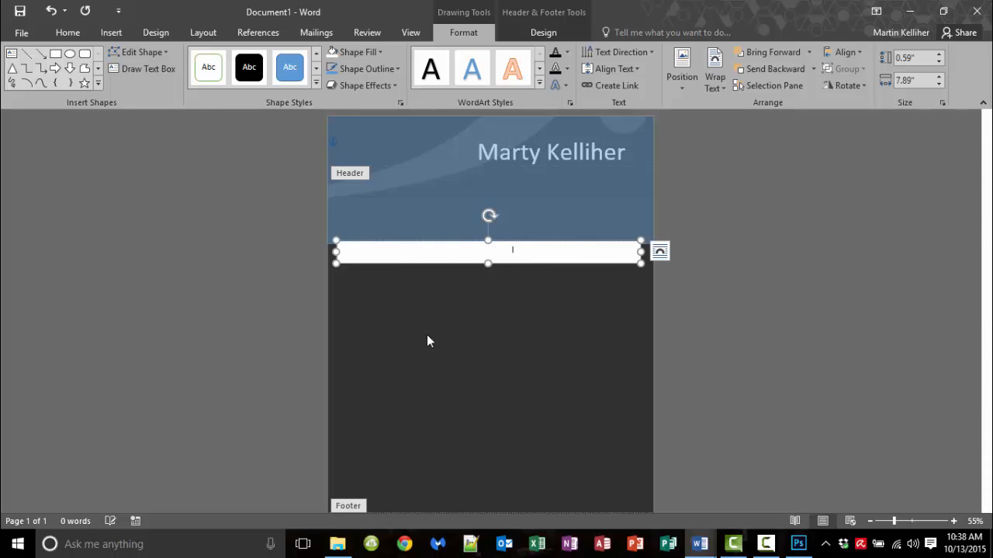
# Step: Recolour the bar's placeholder text, then delete that text
pyautogui.moveTo(527, 250); pyautogui.dragTo(362, 252)
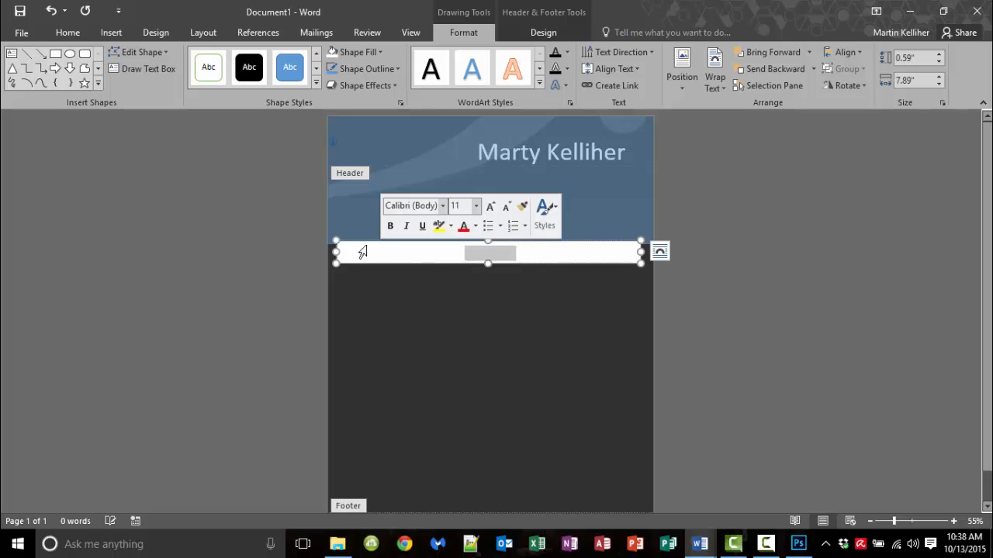
pyautogui.click(80, 34)
pyautogui.click(297, 81)
pyautogui.click(296, 95)
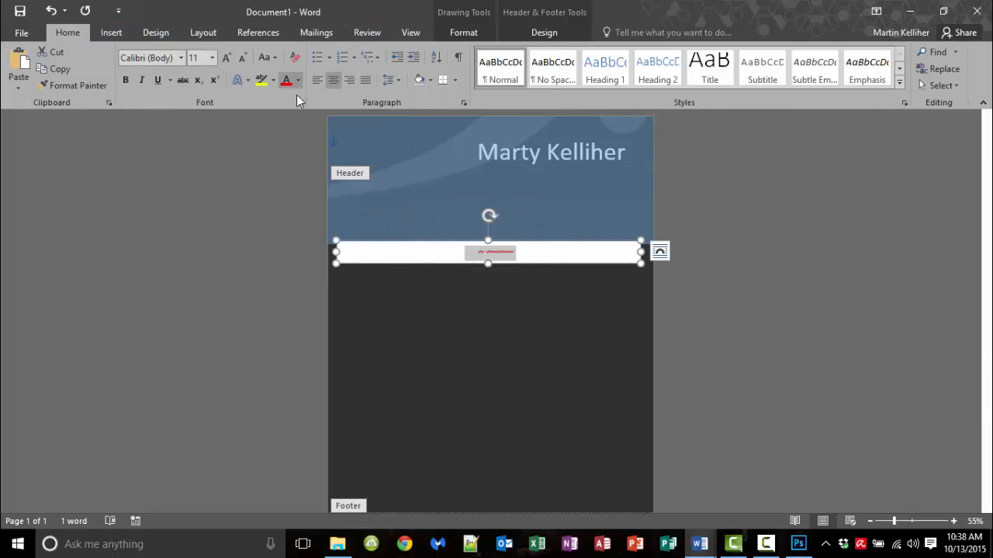
pyautogui.click(529, 255)
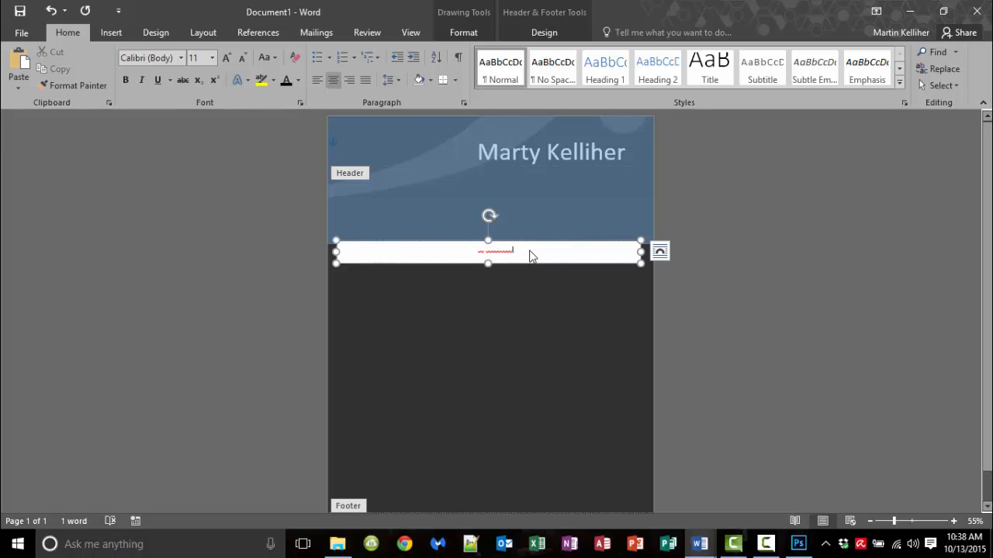
pyautogui.moveTo(529, 256); pyautogui.dragTo(419, 248)
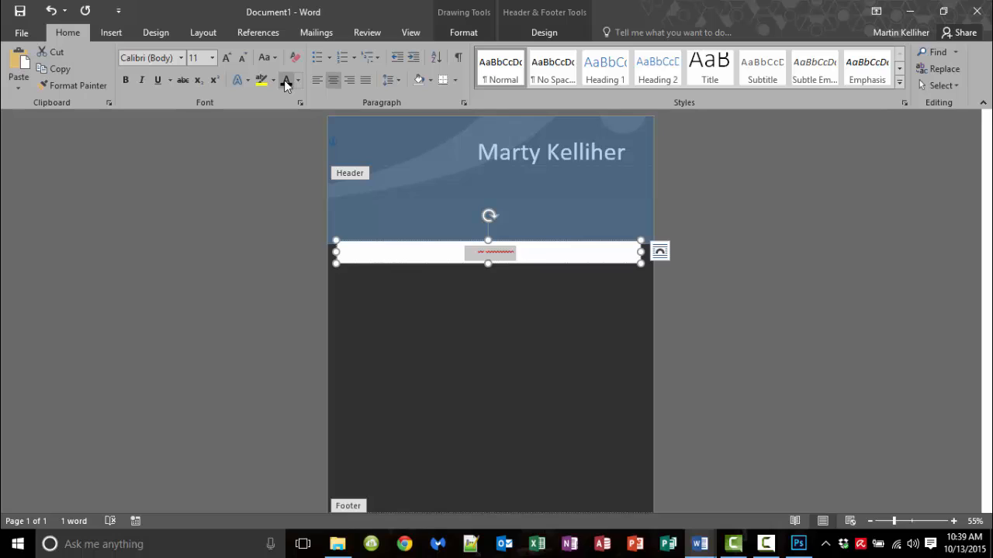
pyautogui.press('Delete')
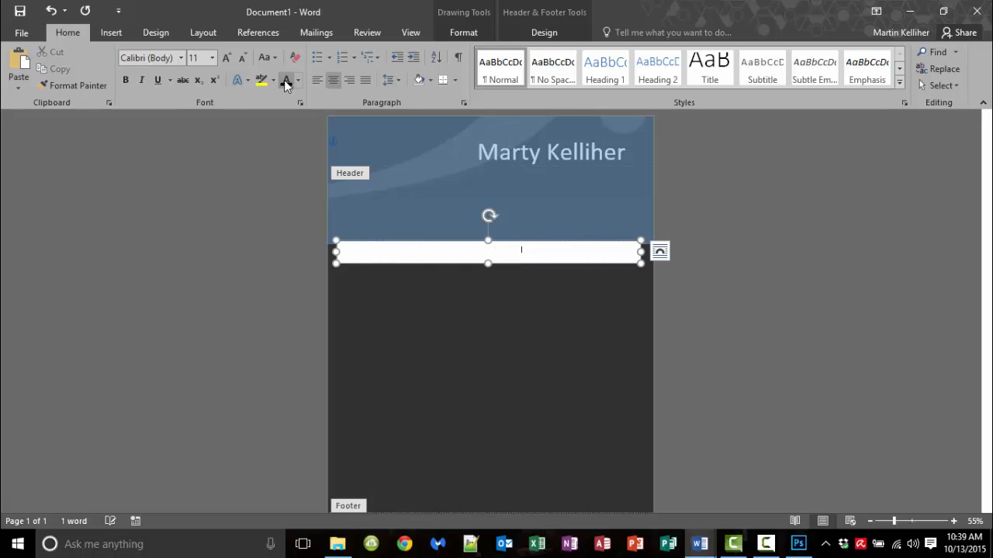
# Step: Make the white bar taller and give its text a recent font colour
pyautogui.moveTo(487, 264); pyautogui.dragTo(488, 282)
pyautogui.moveTo(536, 256); pyautogui.dragTo(335, 262)
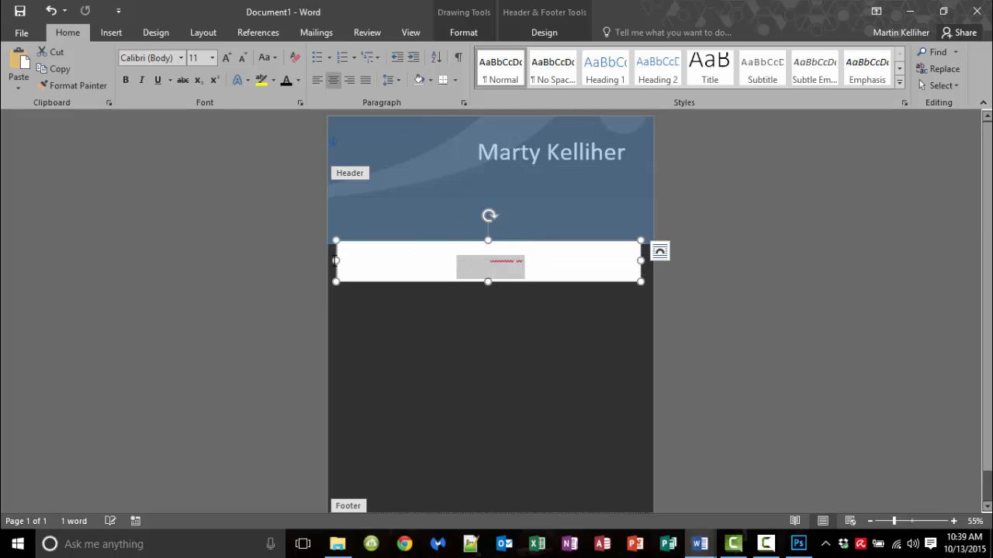
pyautogui.click(297, 81)
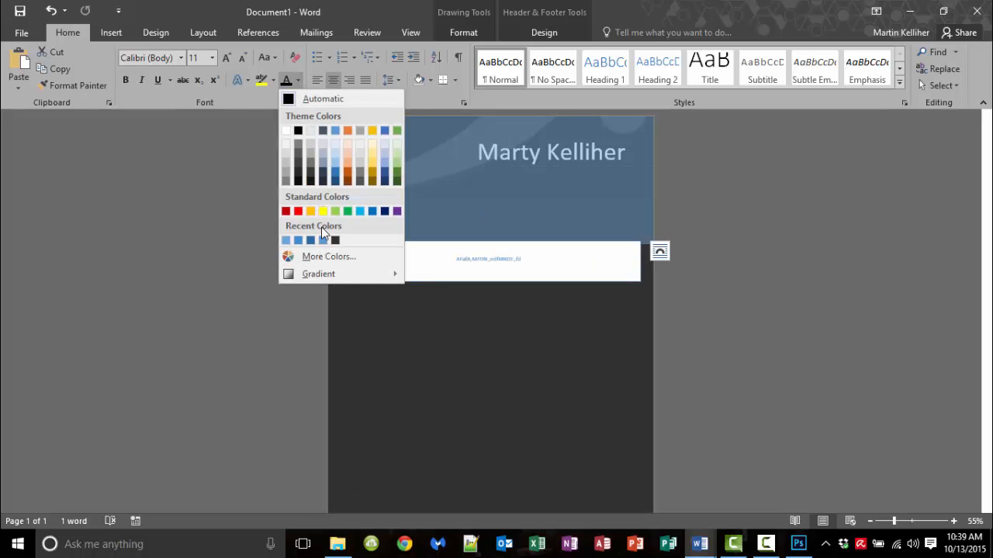
pyautogui.click(298, 181)
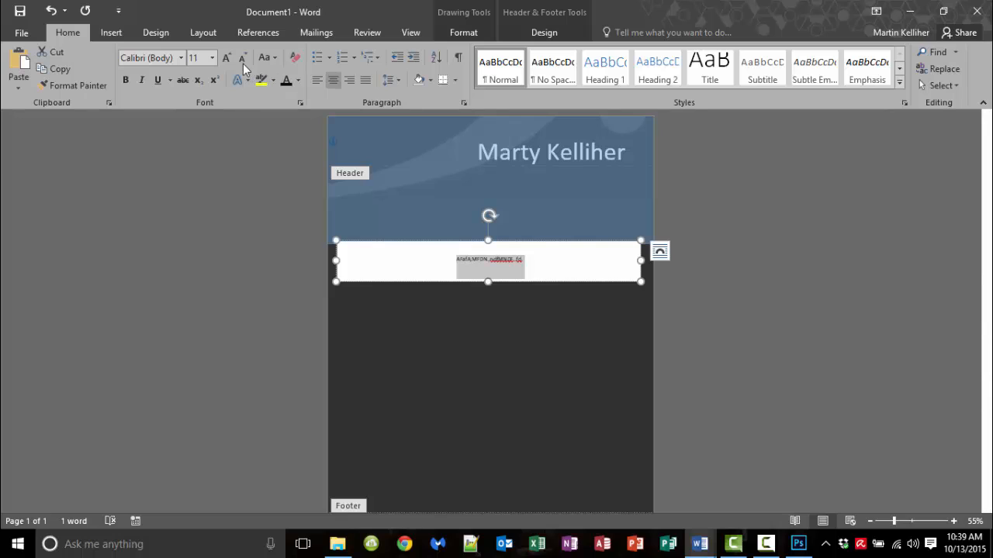
# Step: Grow the bar's text to 36 pt, then switch to the Photoshop resume file
pyautogui.click(222, 59)
pyautogui.click(223, 59)
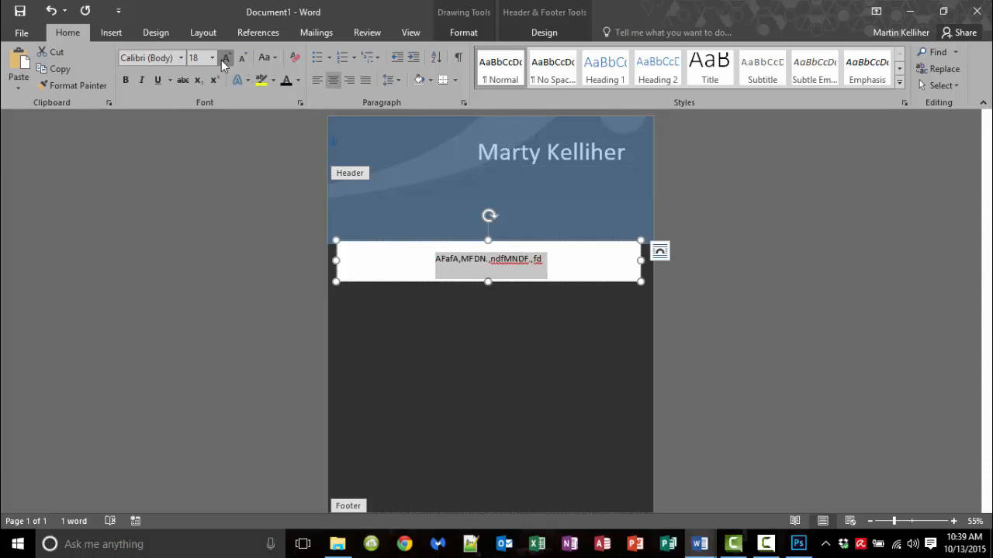
pyautogui.click(223, 59)
pyautogui.click(223, 59)
pyautogui.click(223, 59)
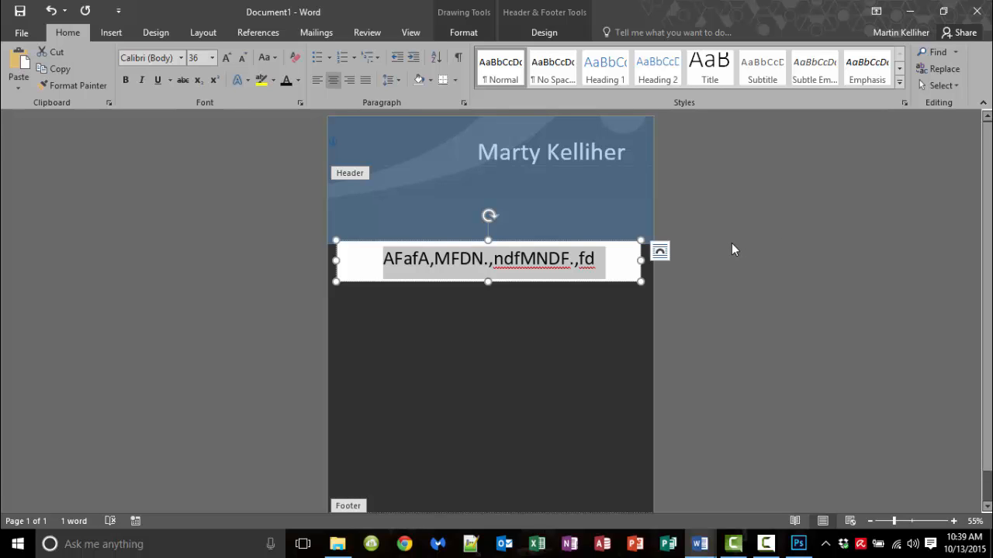
pyautogui.click(798, 544)
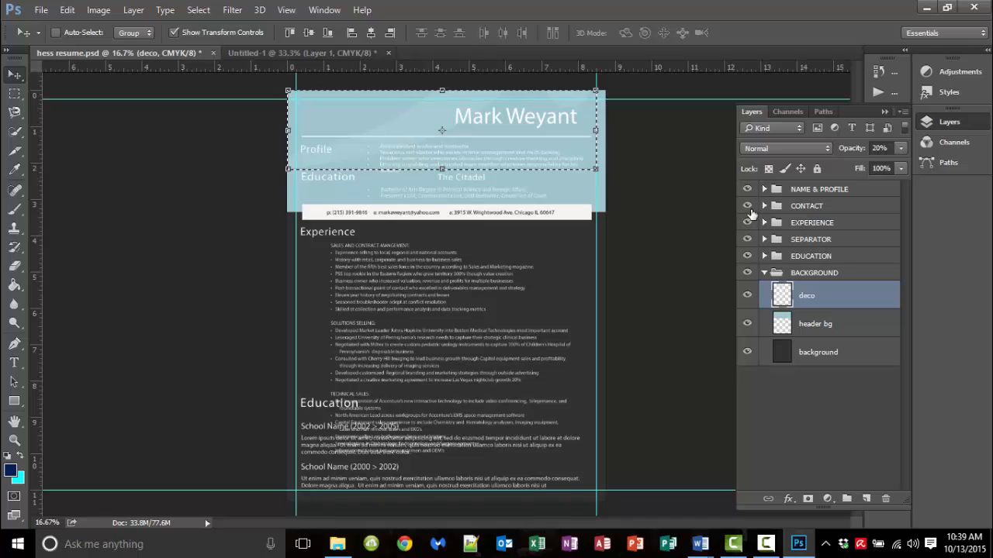
# Step: Hide and re-show the CONTACT and EXPERIENCE layer groups, then return to the Word document
pyautogui.moveTo(748, 206); pyautogui.dragTo(749, 293)
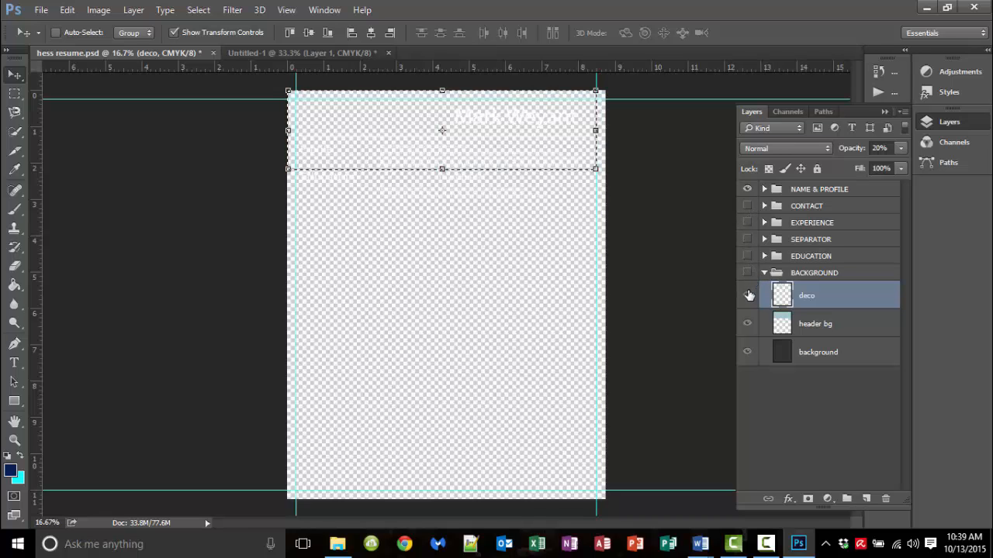
pyautogui.moveTo(750, 211); pyautogui.dragTo(750, 291)
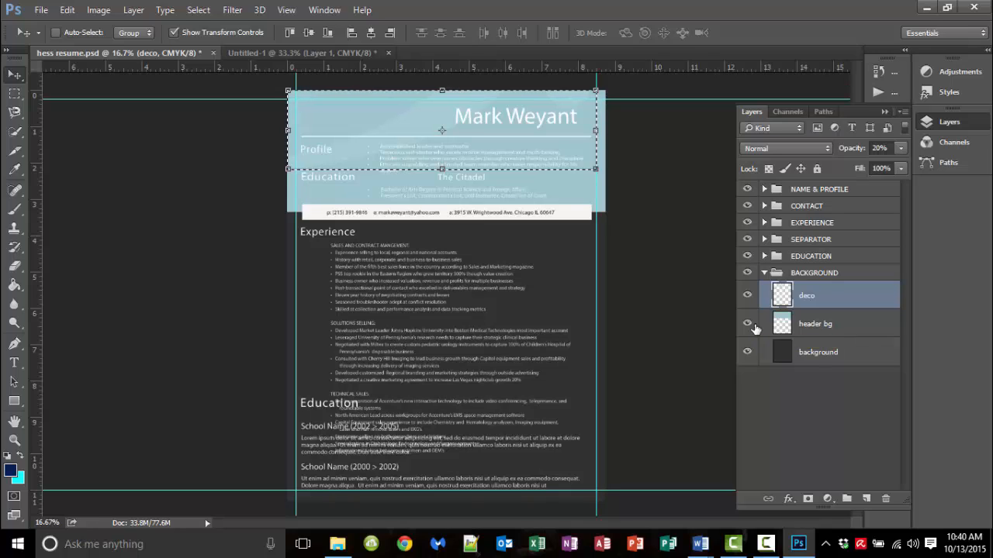
pyautogui.click(700, 543)
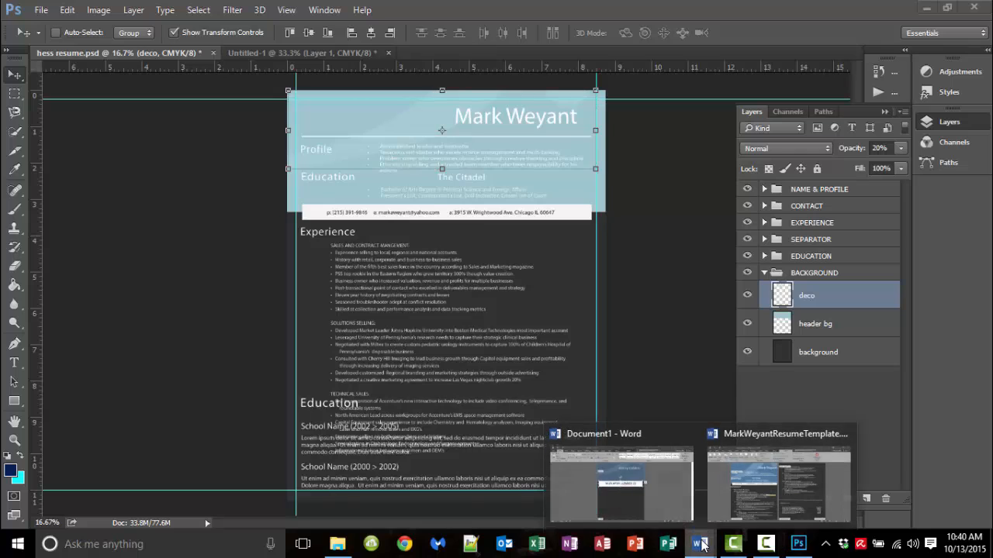
pyautogui.click(625, 507)
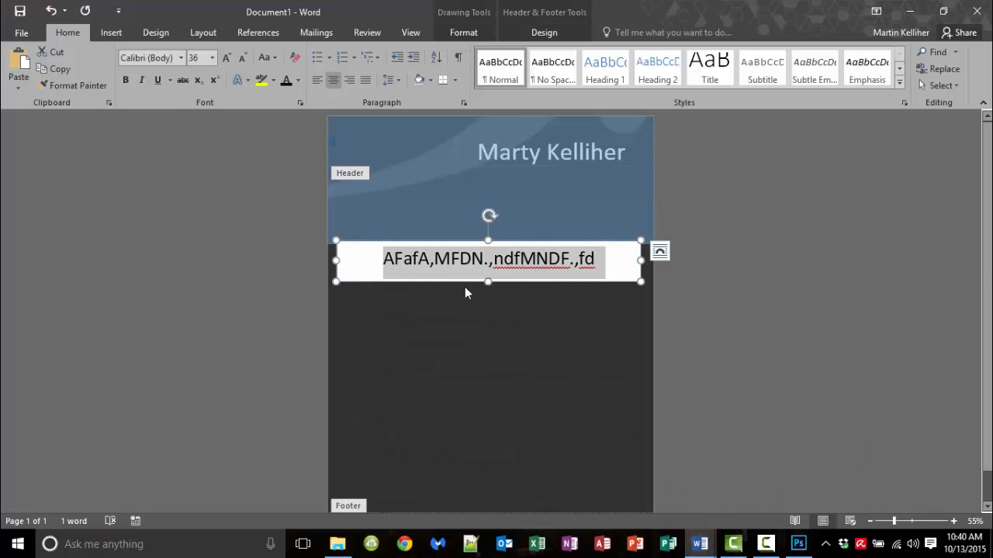
pyautogui.click(22, 35)
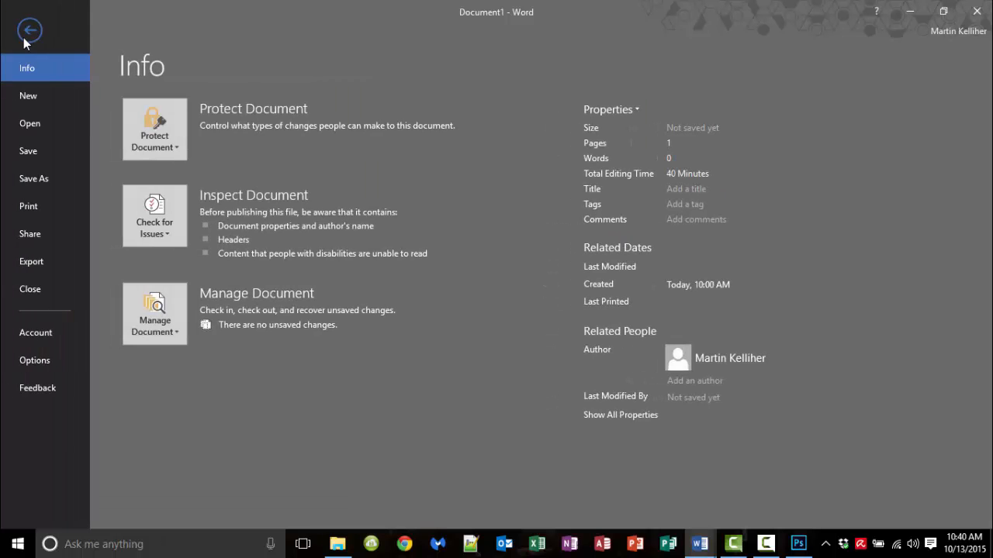
pyautogui.click(60, 128)
pyautogui.click(422, 153)
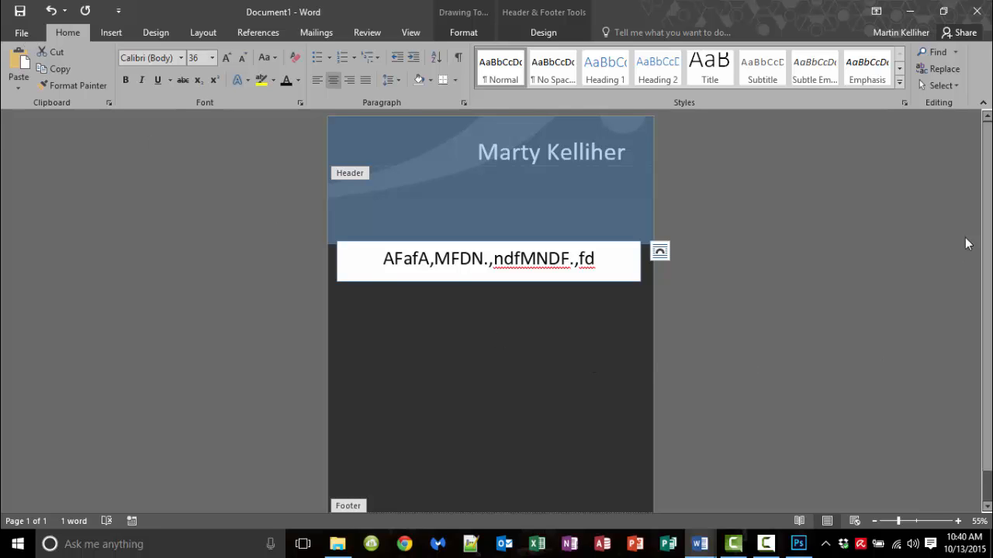
# Step: Minimize the Word draft and then Photoshop to reveal the desktop
pyautogui.click(912, 17)
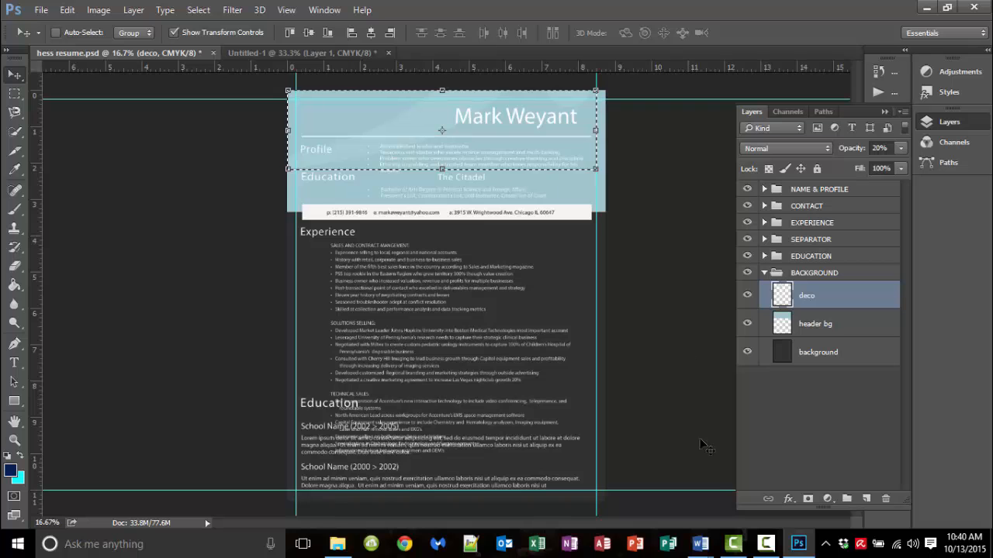
pyautogui.click(925, 10)
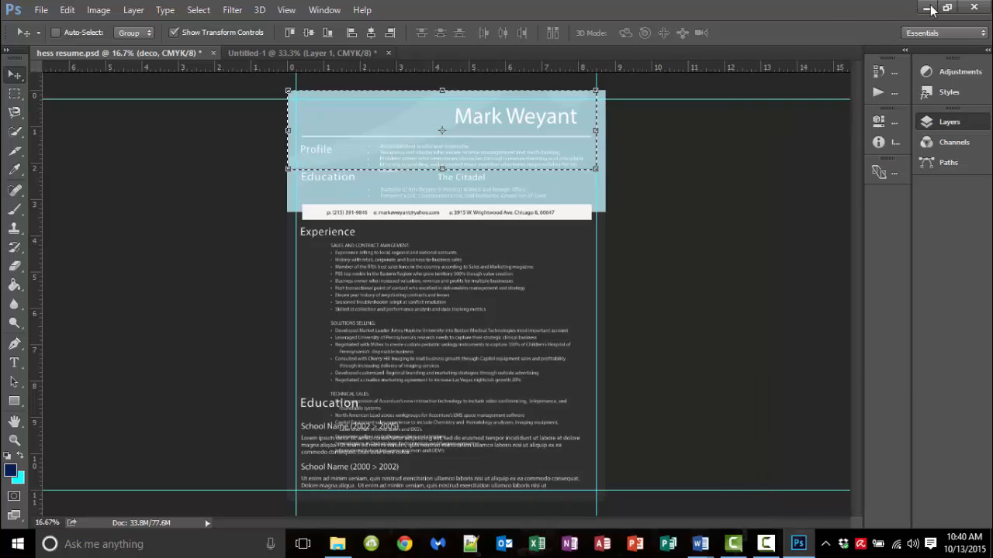
# Step: Bring the resume template document forward and scroll through its pages
pyautogui.moveTo(705, 546)
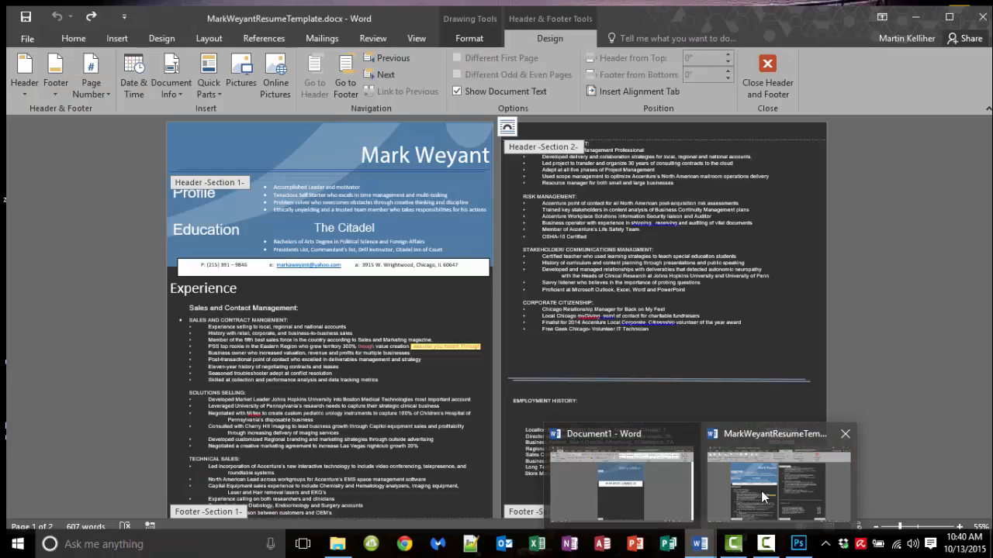
pyautogui.click(761, 491)
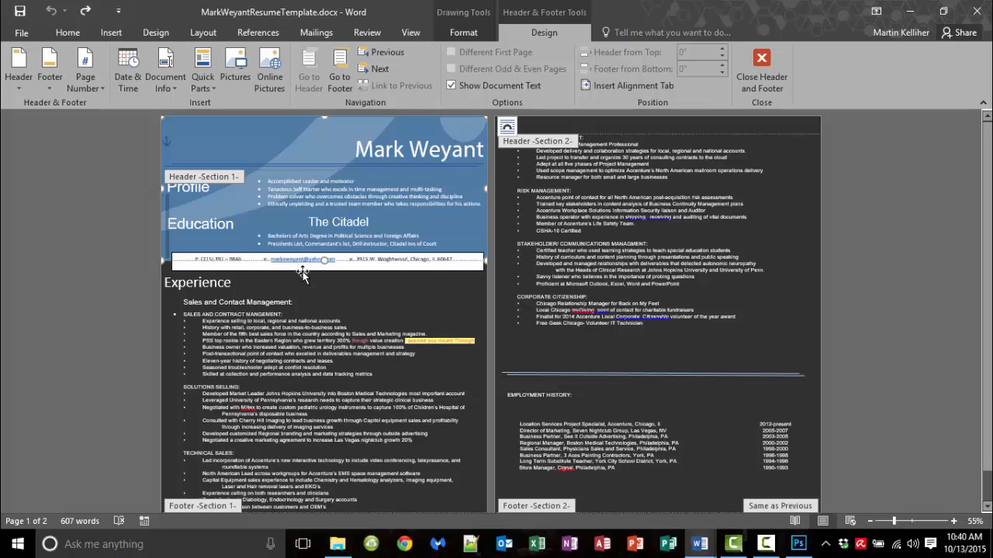
pyautogui.scroll(-1, 313, 274)
pyautogui.scroll(1, 319, 342)
pyautogui.scroll(-1, 495, 288)
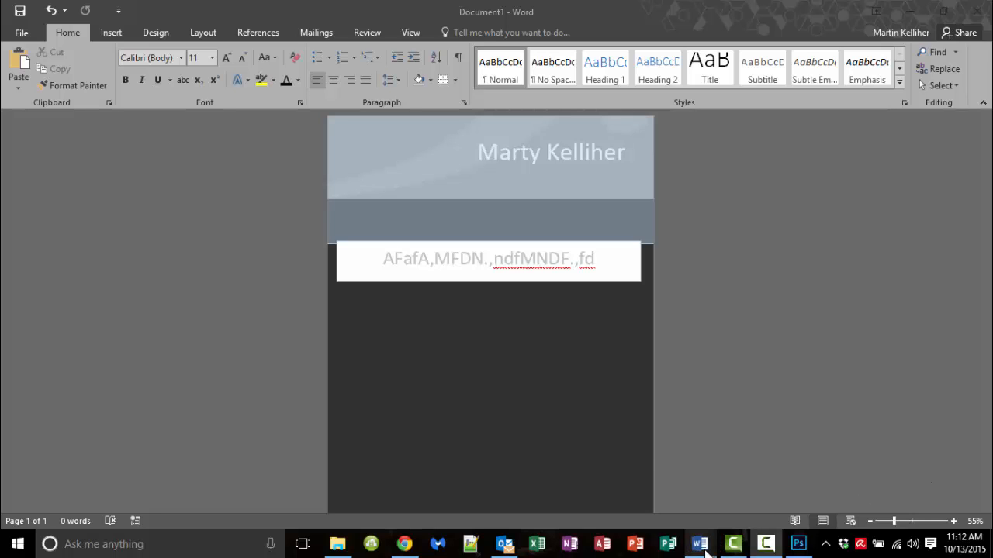
# Step: Switch to the resume template, zoom to 77%, and deselect the Profile and Education labels
pyautogui.moveTo(700, 543)
pyautogui.click(784, 496)
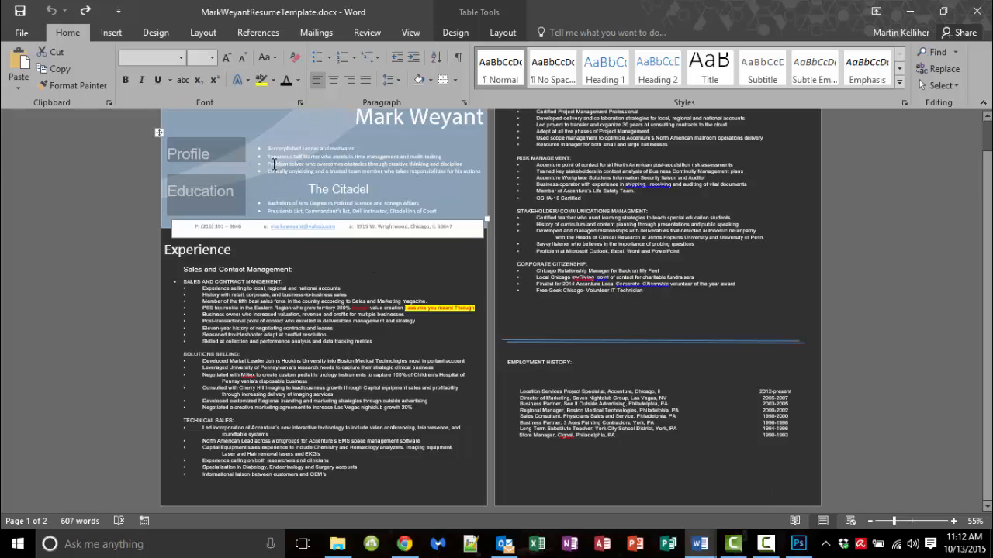
pyautogui.scroll(1, 435, 169)
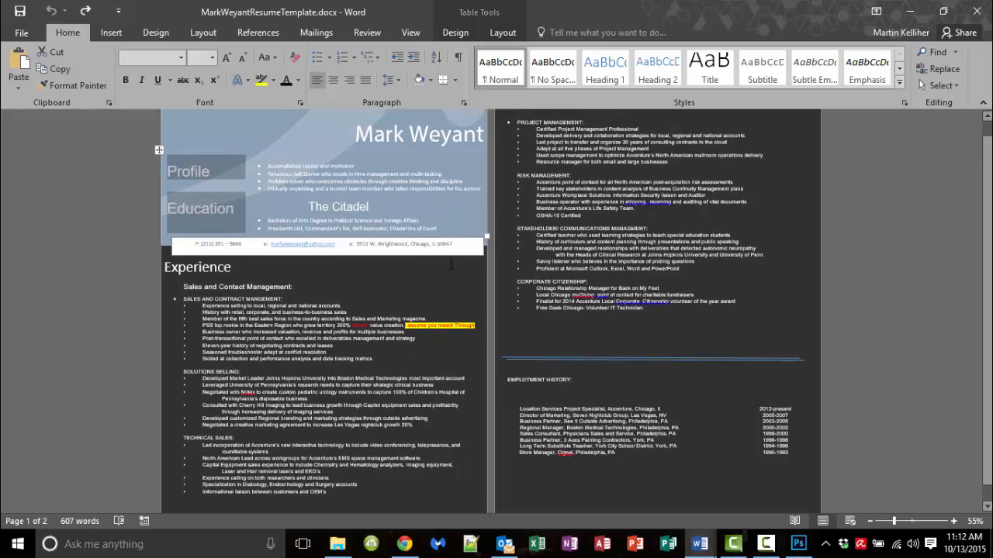
pyautogui.click(901, 522)
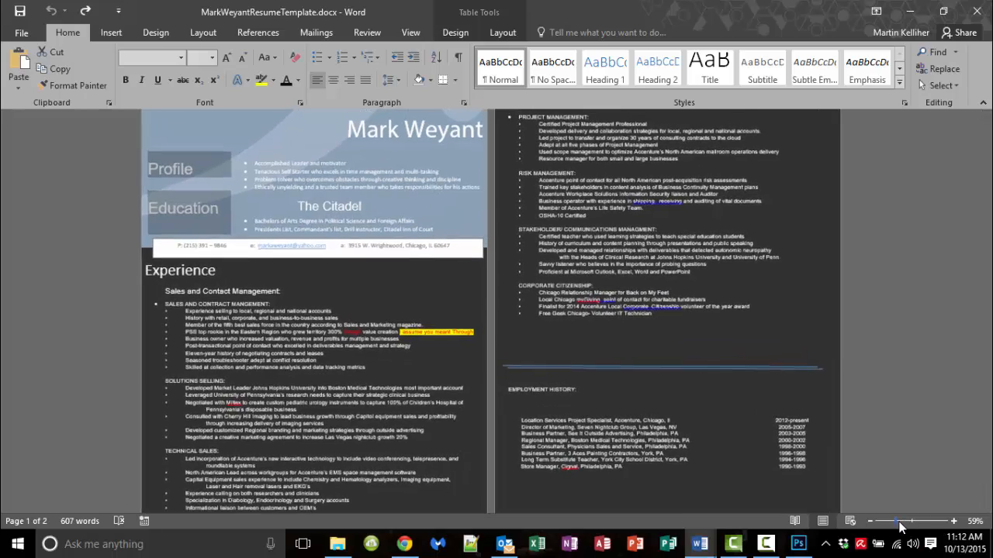
pyautogui.scroll(2, 759, 490)
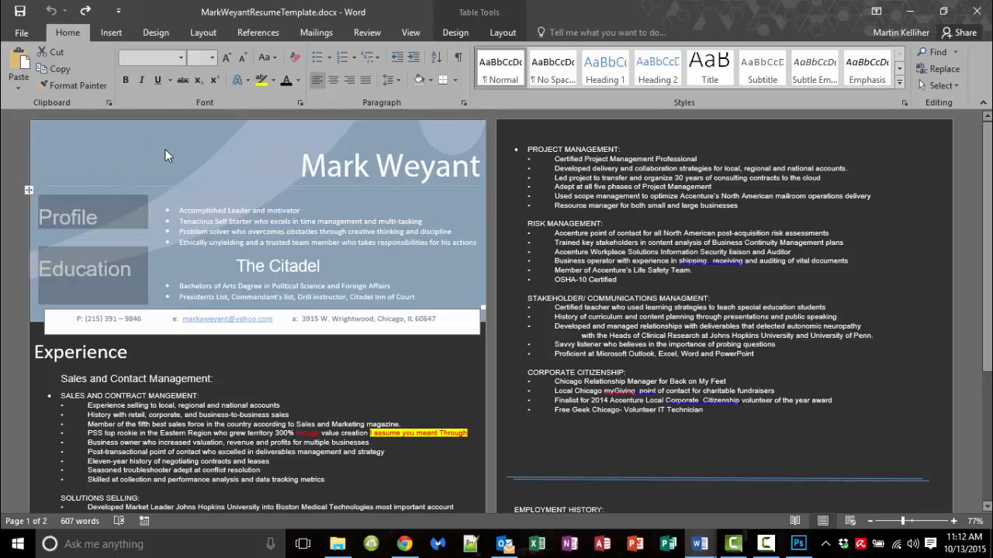
pyautogui.click(111, 273)
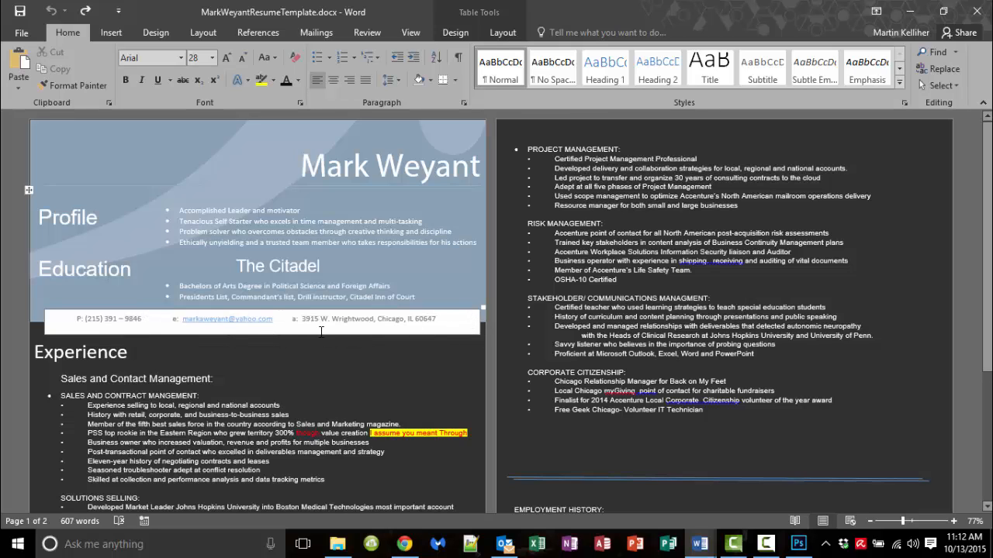
# Step: Open the resume's print preview and scroll between pages 1 and 2
pyautogui.click(21, 35)
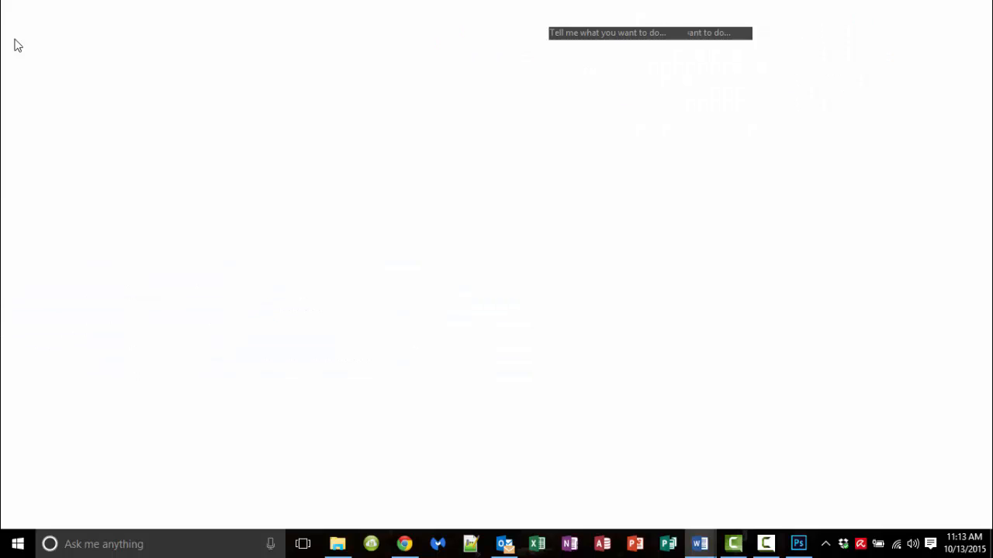
pyautogui.click(36, 206)
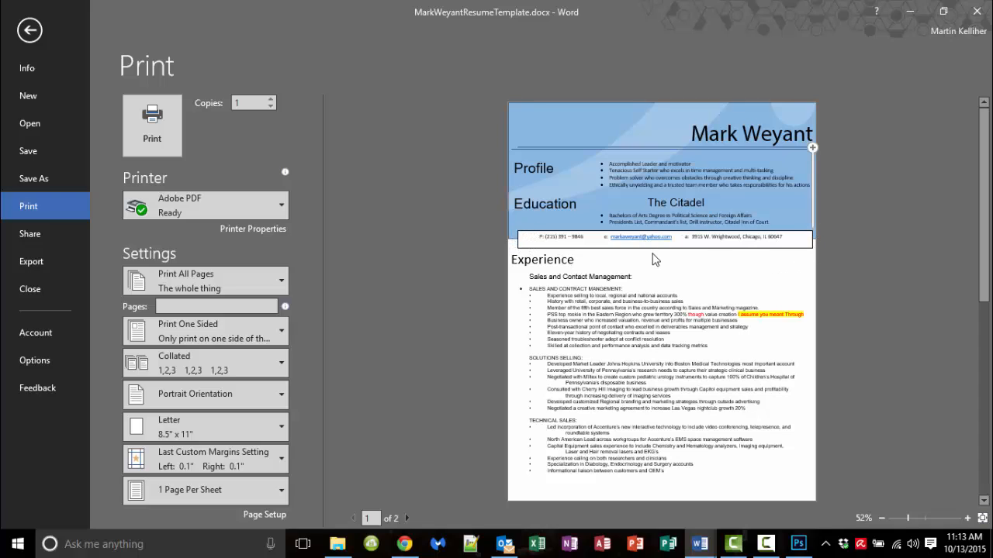
pyautogui.scroll(-1, 655, 262)
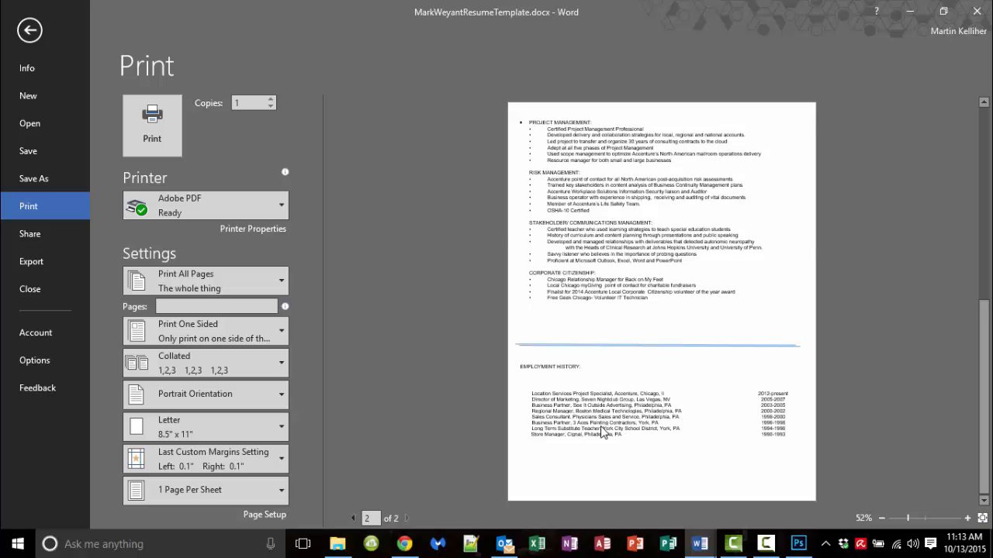
pyautogui.scroll(2, 603, 431)
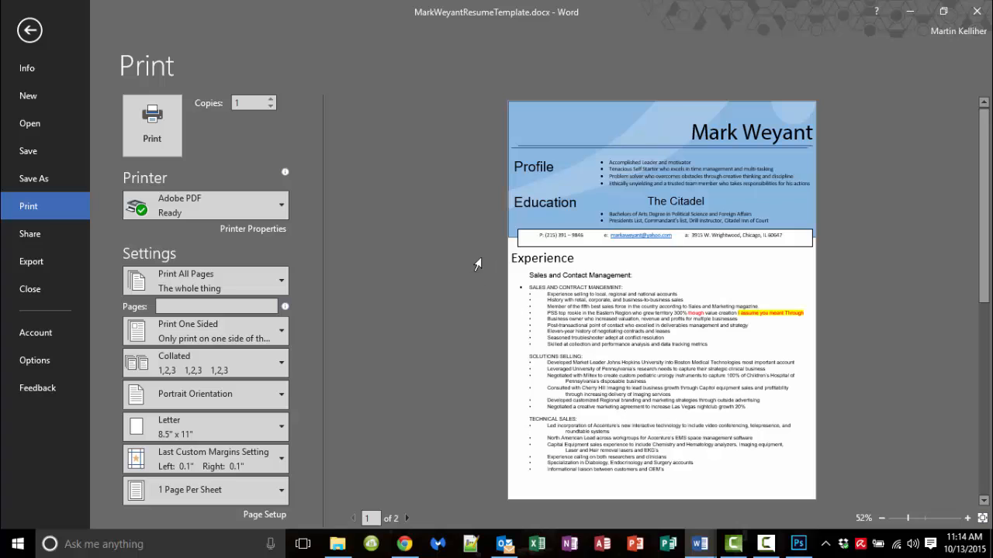
# Step: In Word Options > Display, enable Print background colors and images
pyautogui.click(41, 366)
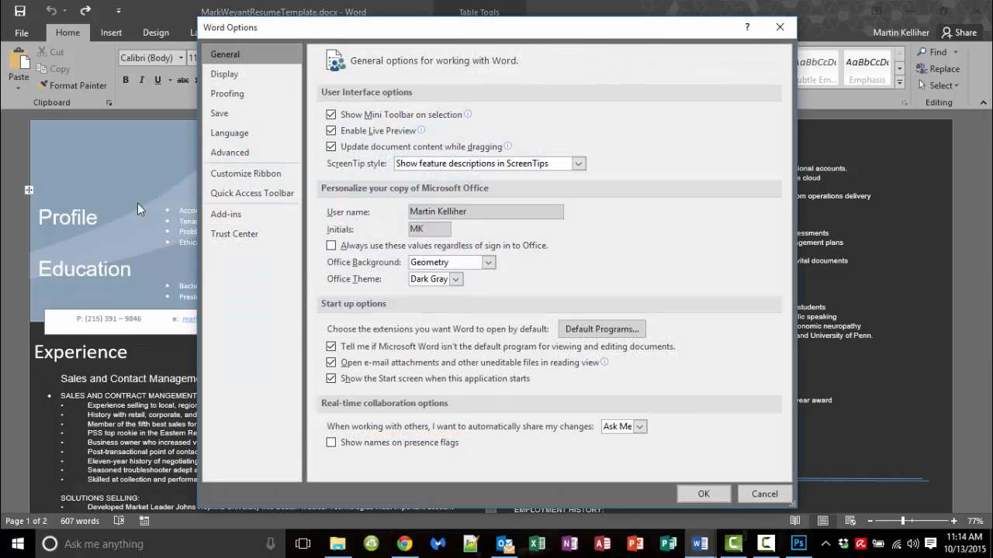
pyautogui.click(241, 74)
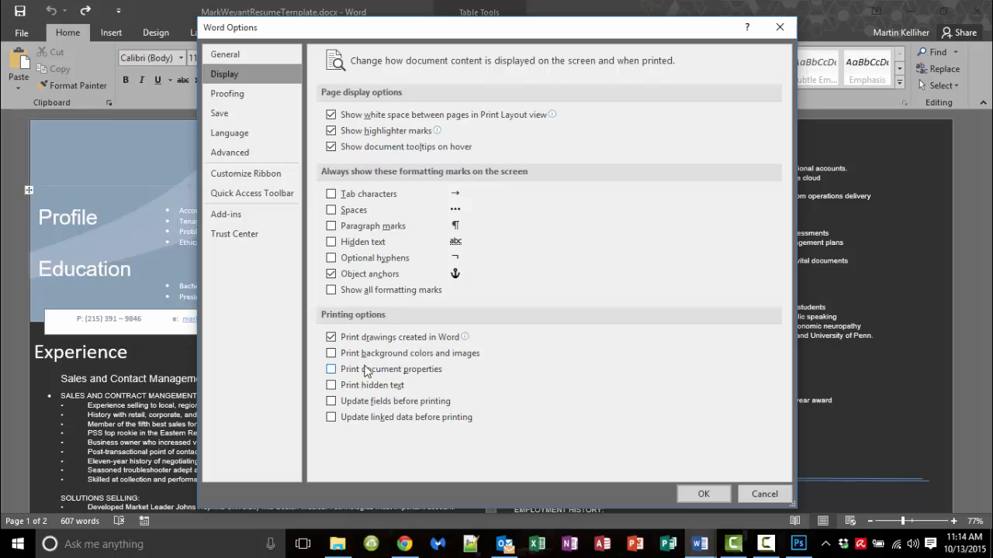
pyautogui.click(332, 355)
# Step: Apply the options, check the print preview now shows the dark background, then return to the document
pyautogui.click(702, 494)
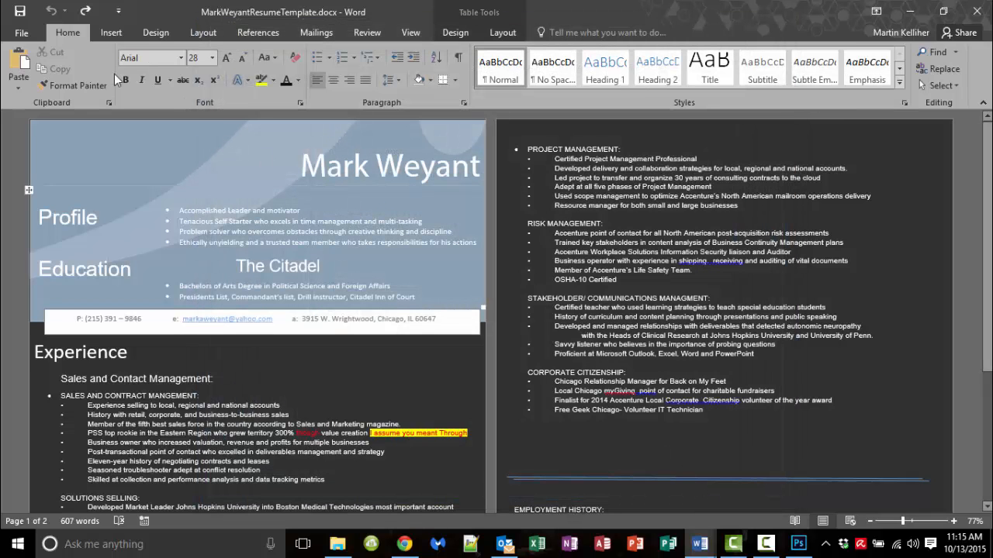
pyautogui.click(12, 34)
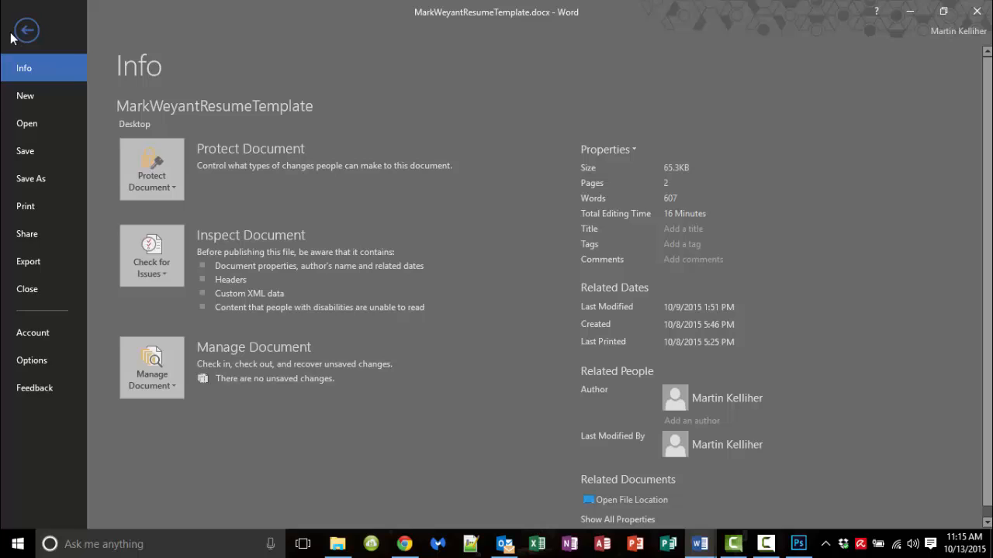
pyautogui.click(50, 209)
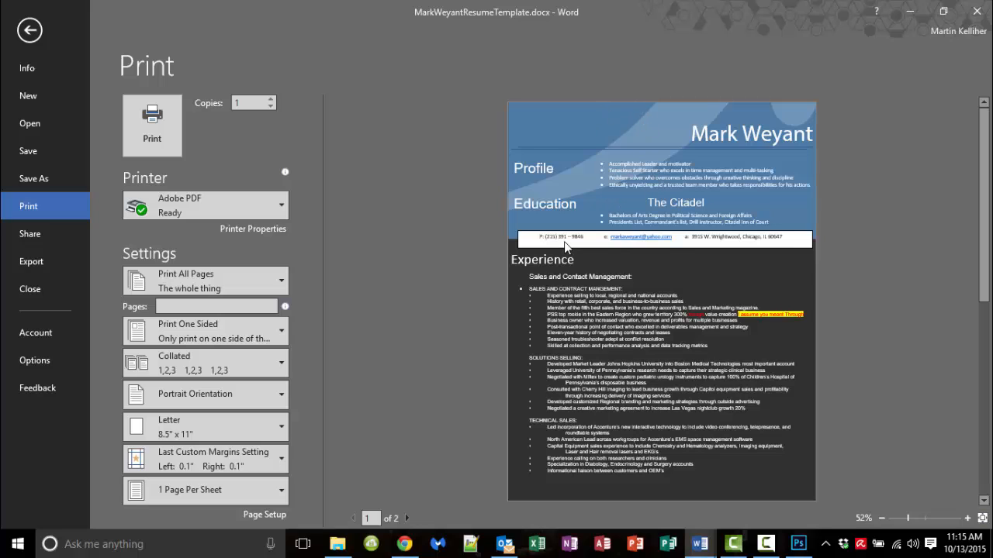
pyautogui.scroll(-3, 560, 249)
pyautogui.scroll(3, 557, 252)
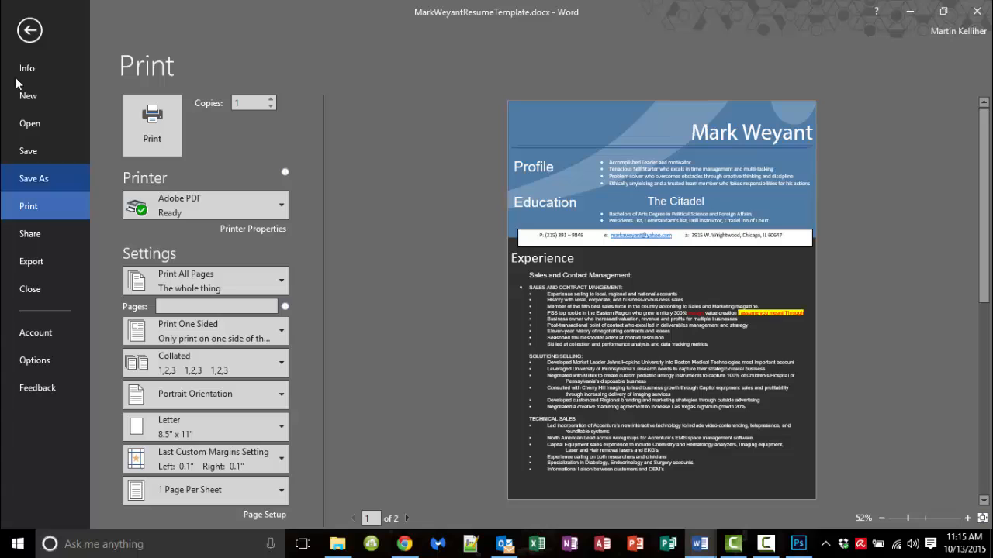
pyautogui.click(23, 38)
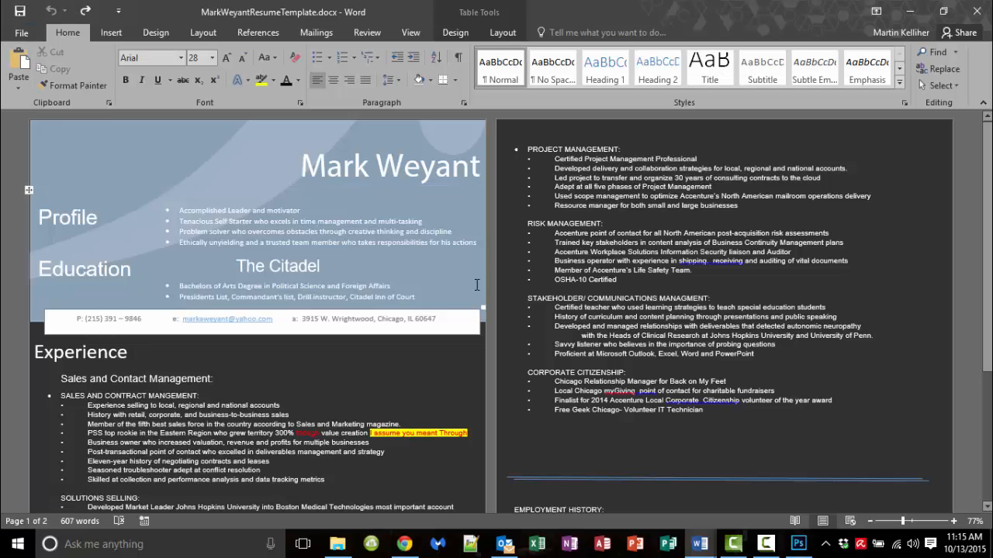